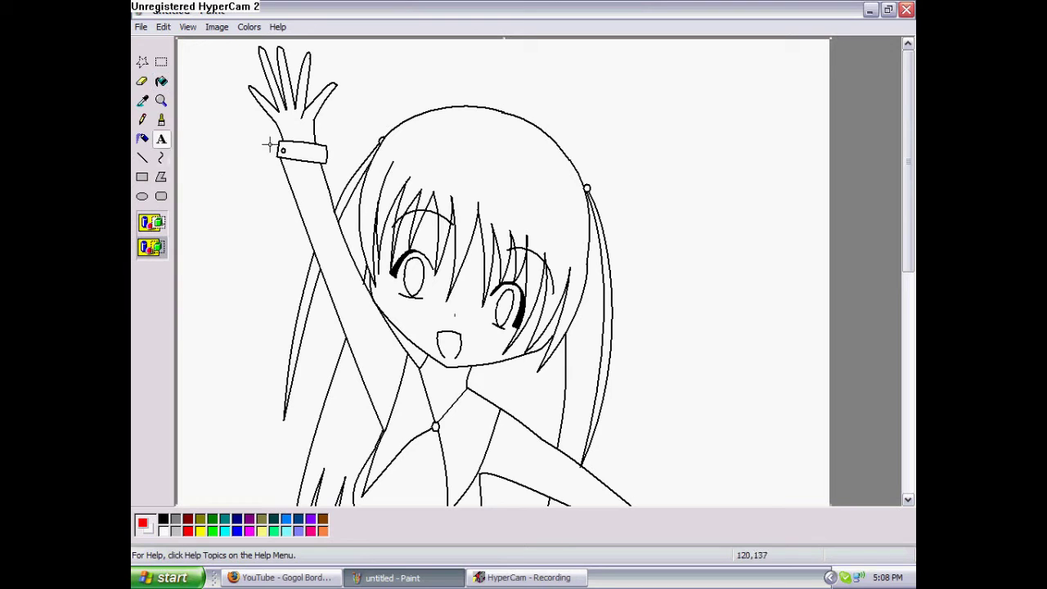
Step: Undo the red greeting text in Paint and switch to the Fill With Color tool
text(coloring a picture of one of the K!P Mascots, Pie-chan! (A.K.A. Kaori.)
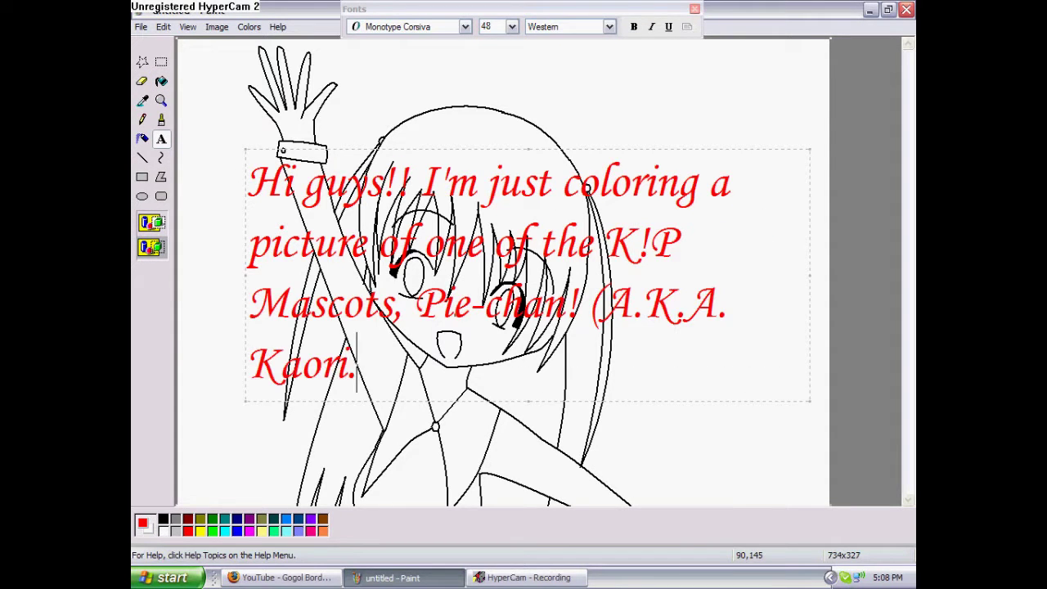
key(ctrl+z)
click(161, 81)
text(Stupid gia)
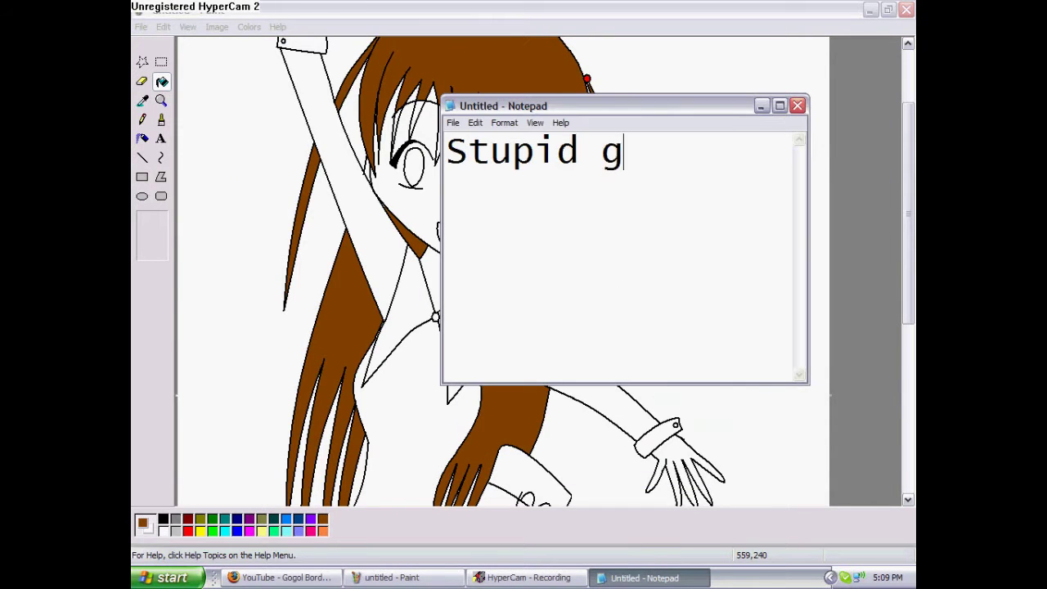
Step: Write the note about the gigantic sketch and remove the stray 'r' from 'fatr'
text(gantic sketch!! I sketched this on a big peic)
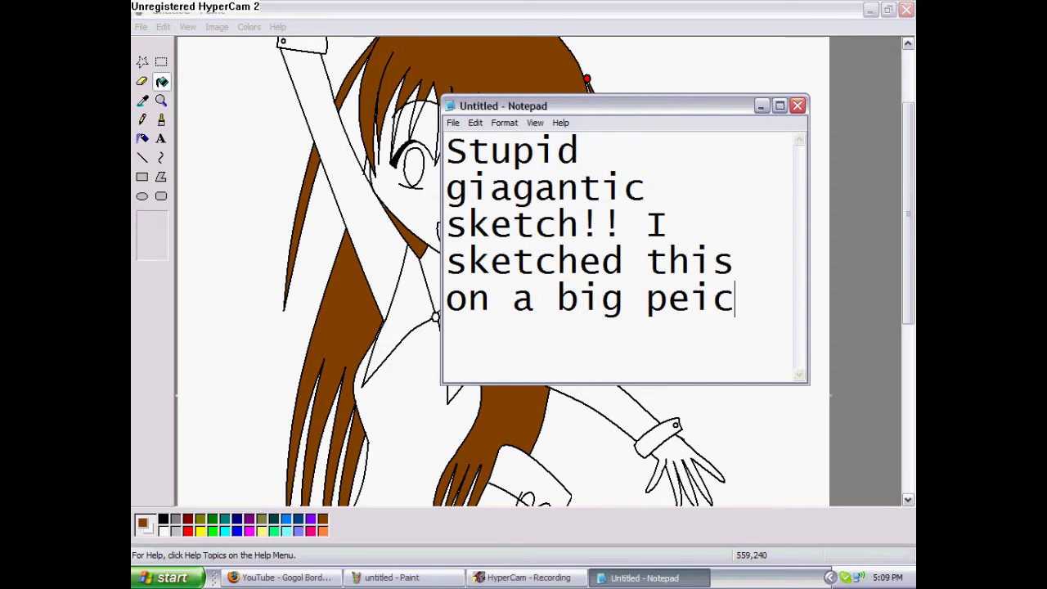
text(e of paper, and then... Um, I'll make a tutorial of what I did. DX But basicly, It's a big, fatr, STUPID, chunky lineart.)
click(533, 298)
key(BackSpace)
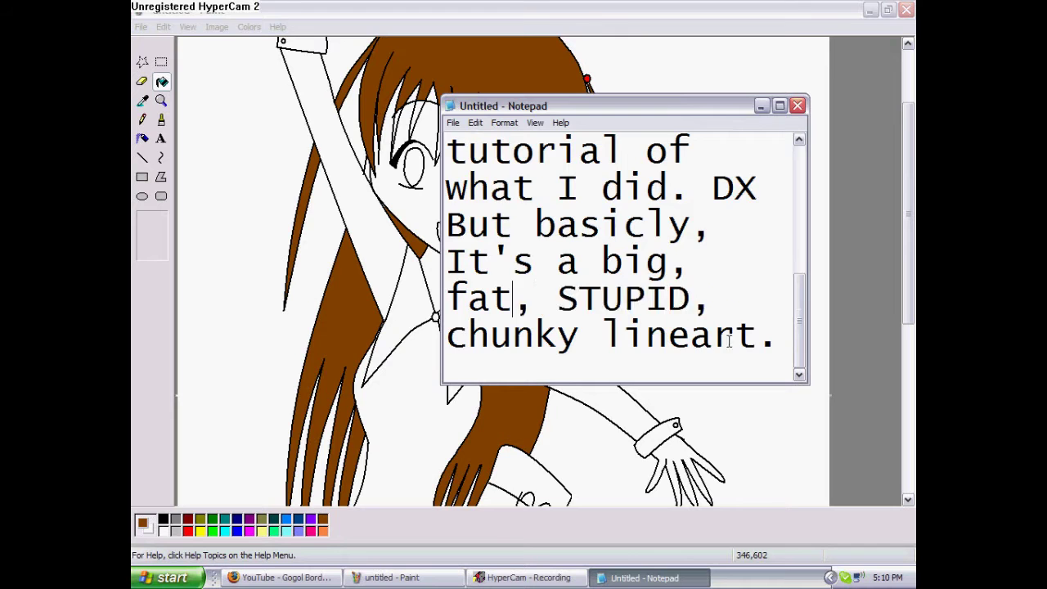
Step: Return to Paint and magnify the girl's eye and hair
click(760, 106)
click(161, 100)
click(310, 222)
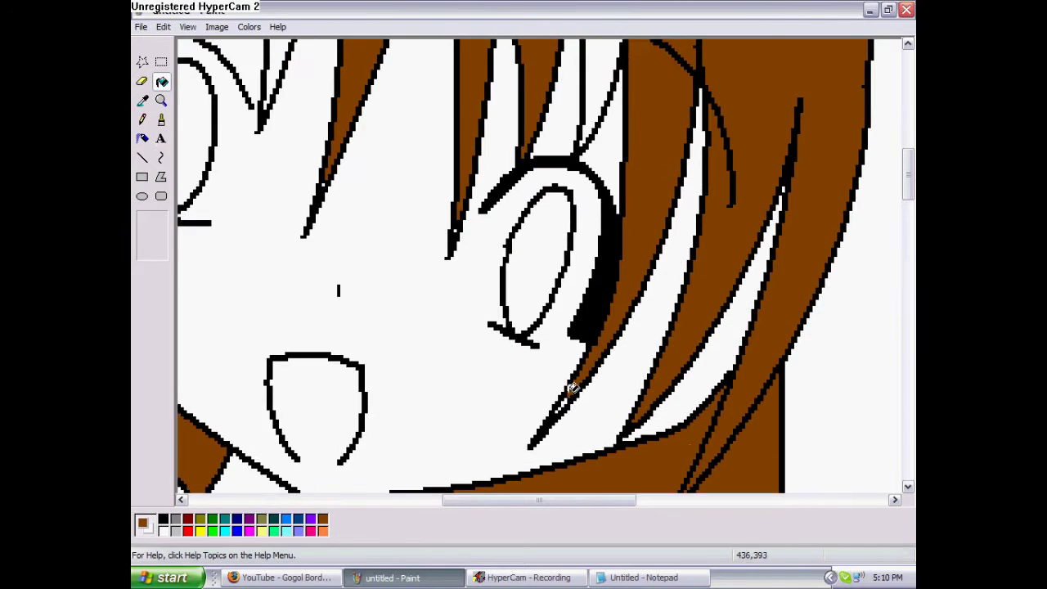
Step: Scroll around the magnified drawing, then zoom back out to the whole figure
scroll(570, 389, up, 5)
scroll(357, 280, left, 5)
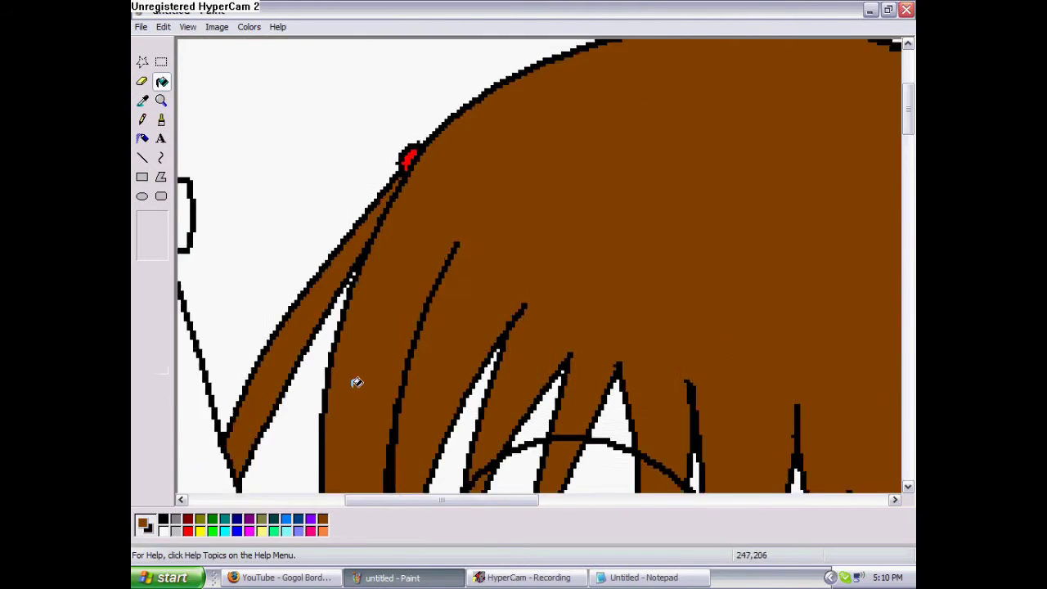
scroll(356, 382, down, 5)
scroll(461, 501, left, 2)
scroll(444, 500, right, 5)
scroll(361, 328, down, 3)
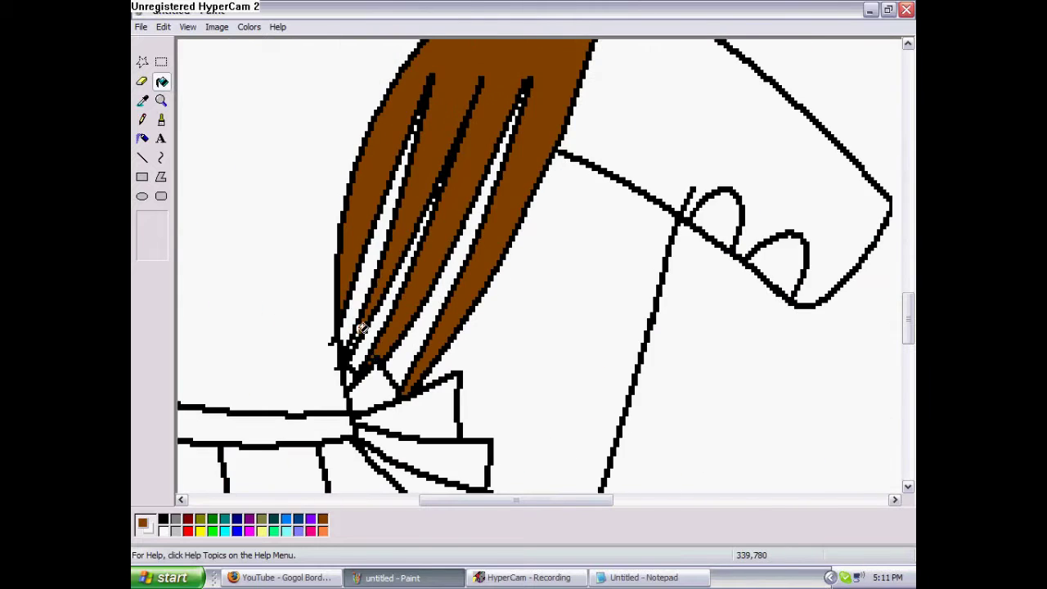
click(161, 100)
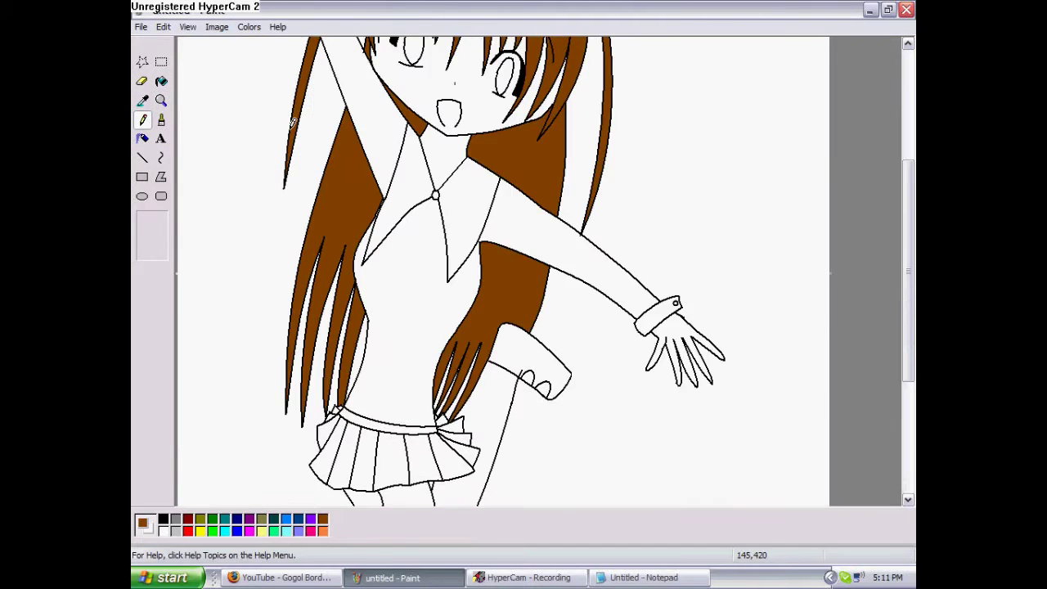
Step: Add 'Holy,' to the Notepad note and return to Paint
click(644, 577)
text(Holy,)
click(390, 578)
Step: Draw a black curve along the hair's right edge near the bow
click(161, 100)
click(486, 275)
click(161, 157)
click(163, 518)
drag(563, 151, 442, 382)
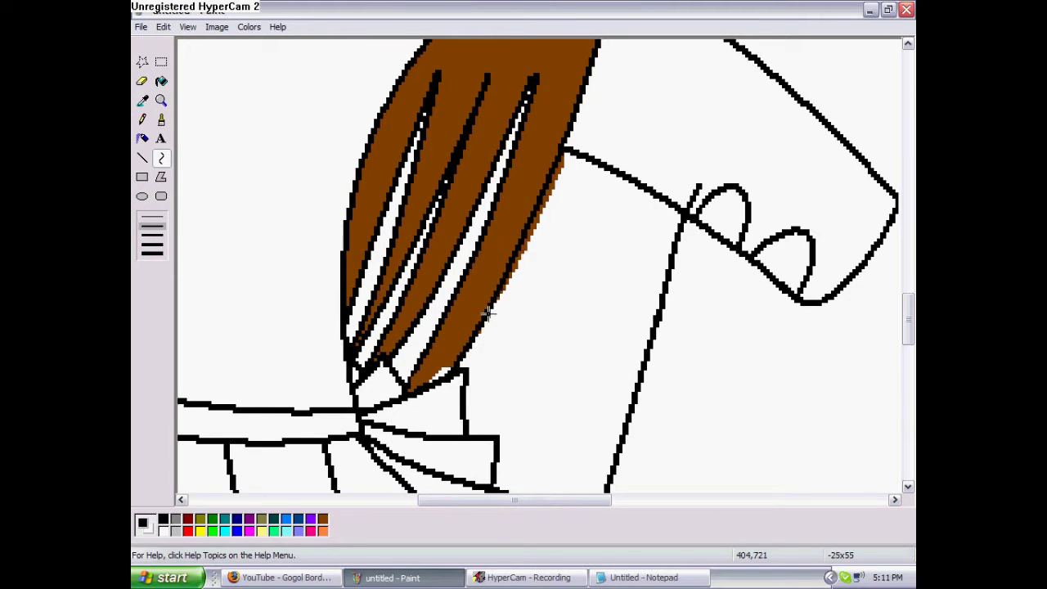
key(ctrl+Page_Up)
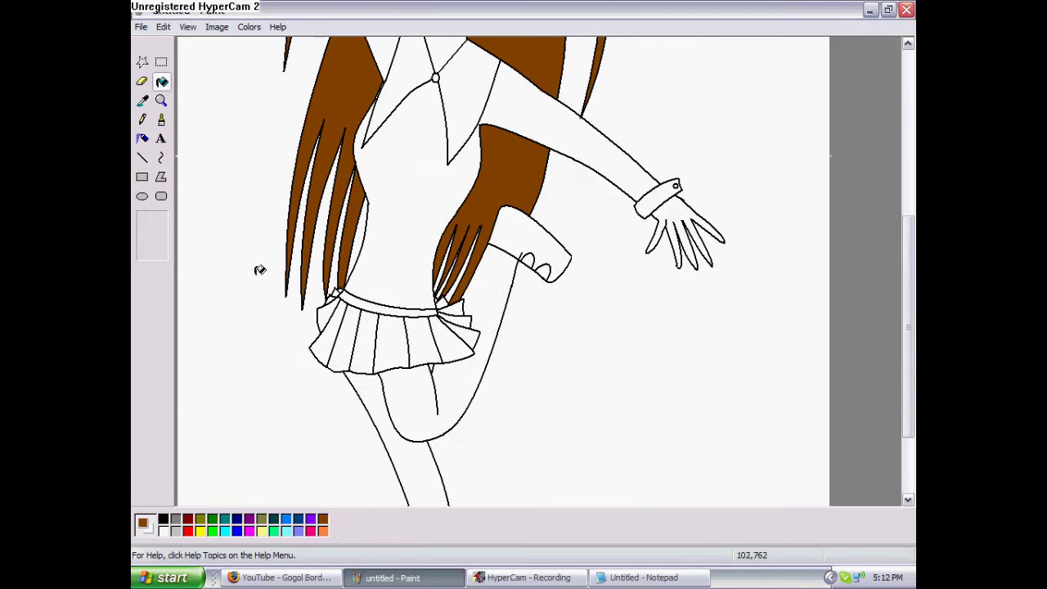
Step: Add 'Stit it'll do.' to the note, then close Paint's colour editor unchanged
click(644, 577)
text(Sti)
text(t it'll do.)
click(391, 577)
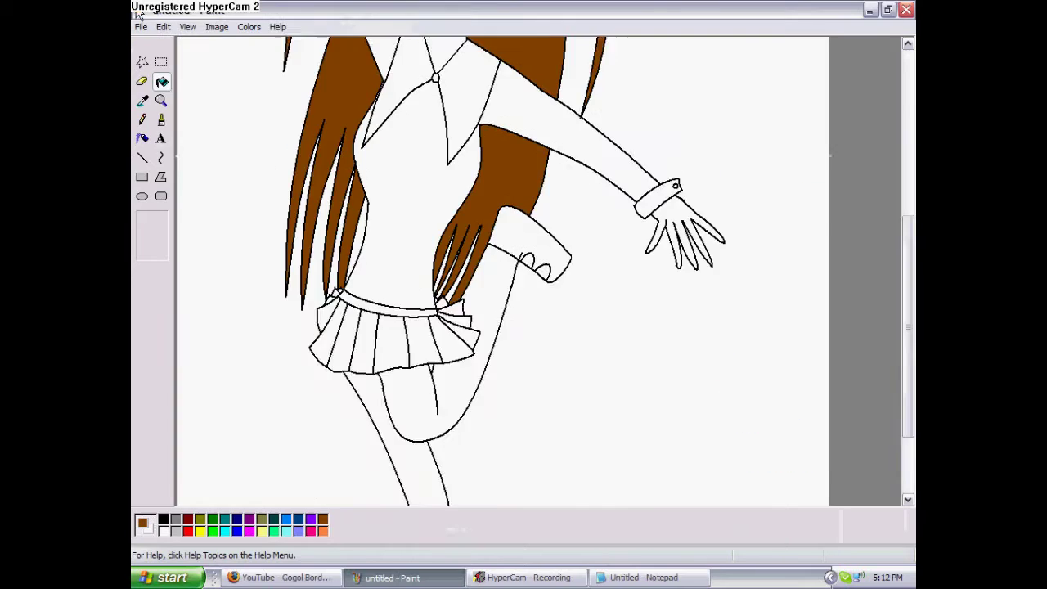
scroll(785, 151, up, 5)
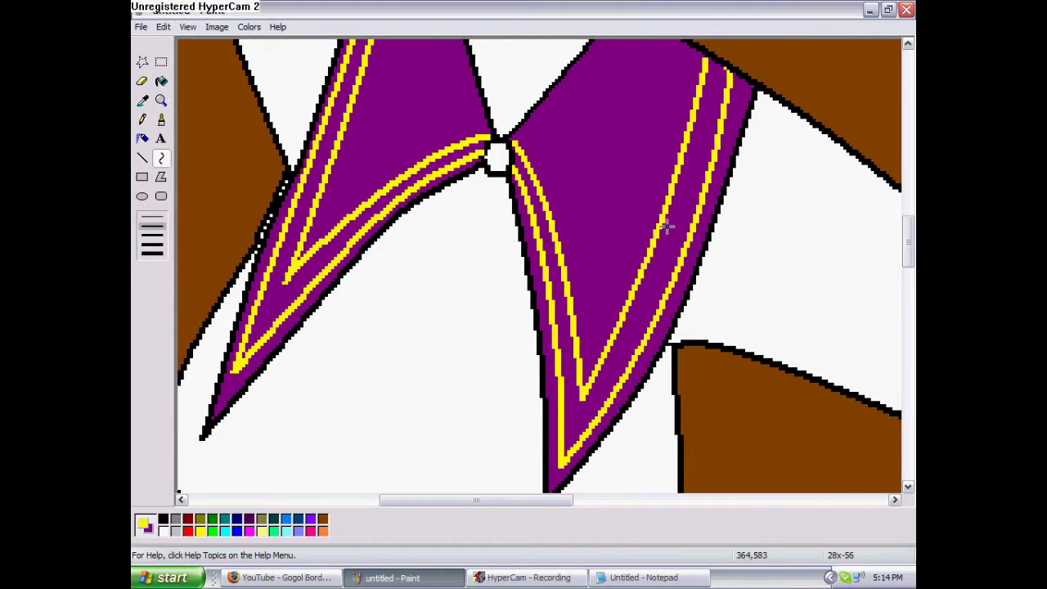
key(Return)
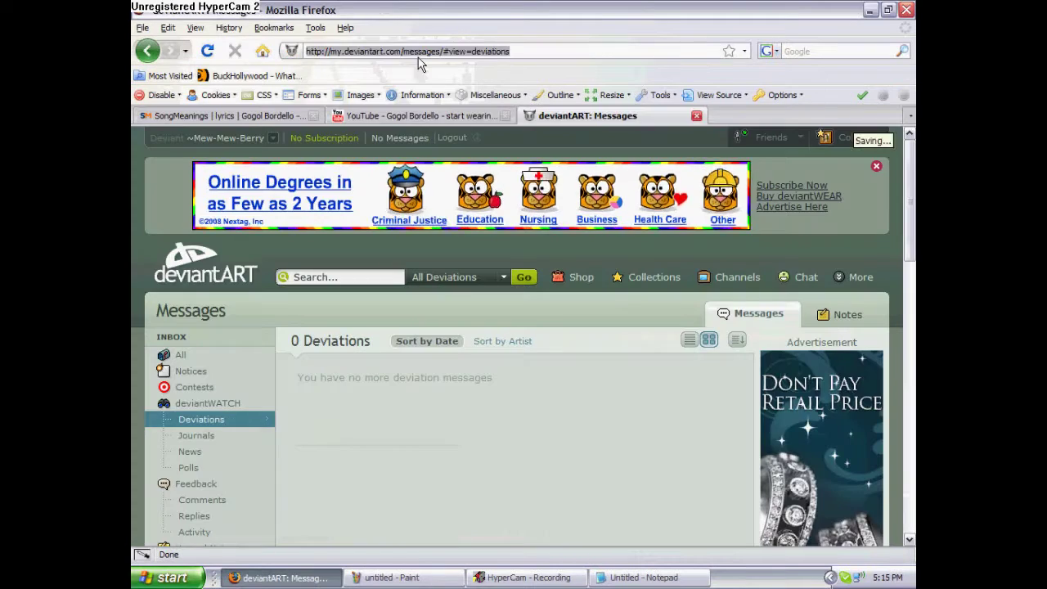
Step: Load Photobucket and search for 'precure 5 school'
key(Return)
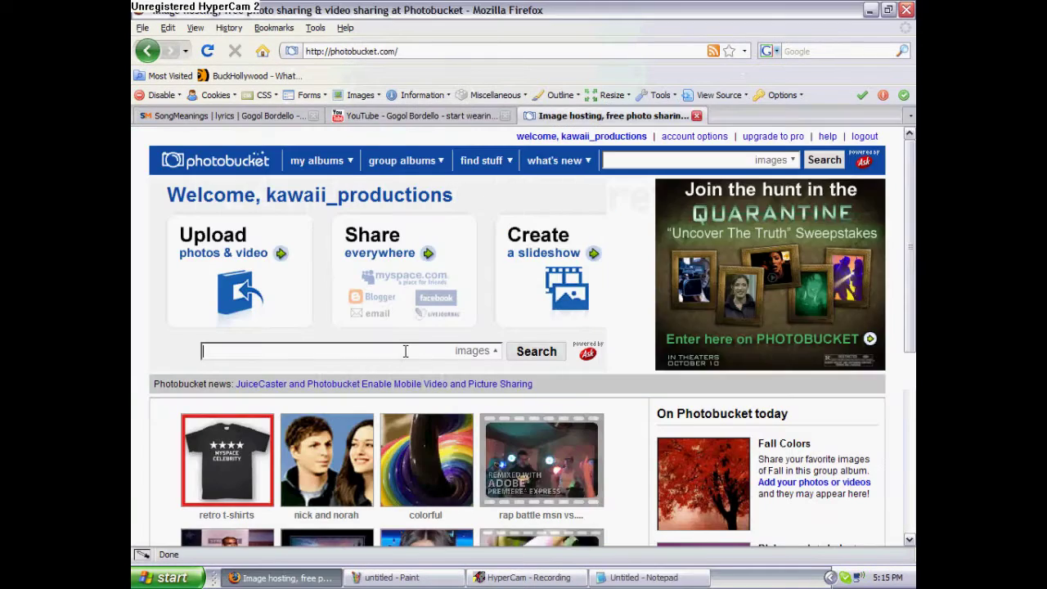
text(PreCutre)
key(BackSpace)
key(BackSpace)
key(BackSpace)
text(re 5 shcool)
key(Return)
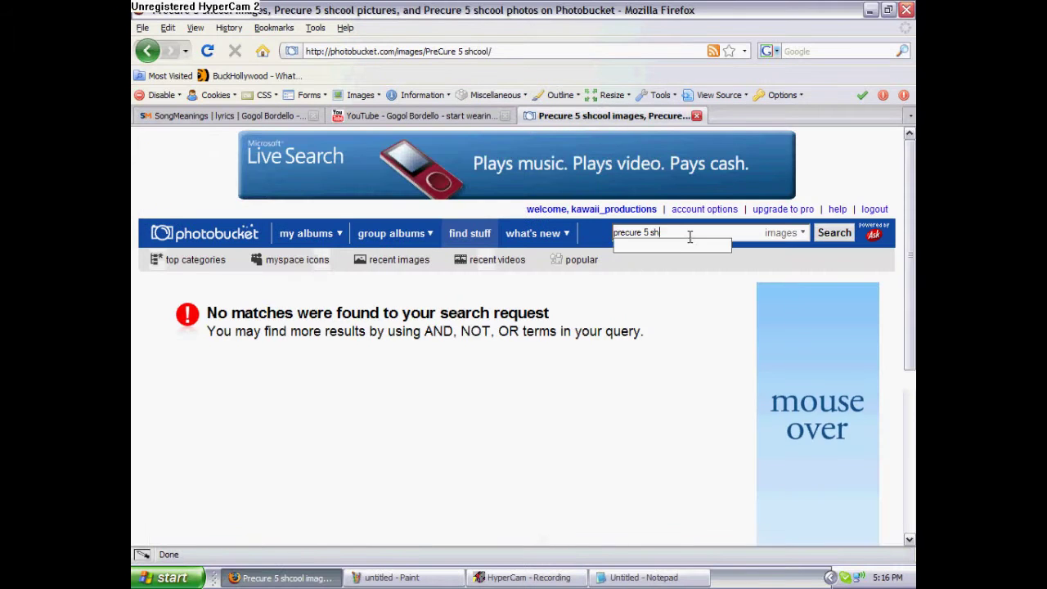
text(school)
key(Return)
key(BackSpace)
key(BackSpace)
key(BackSpace)
Step: Refine the search to 'precure 5 uniform', then 'precure 5', and open a result
text(uniform)
key(Return)
key(BackSpace)
key(BackSpace)
key(BackSpace)
key(Return)
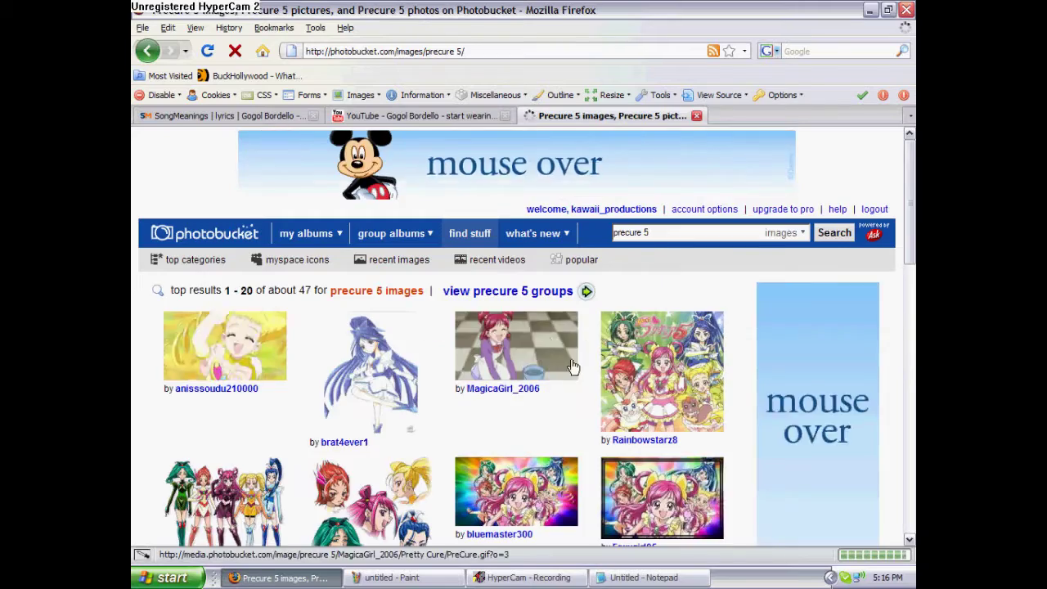
scroll(507, 437, down, 4)
scroll(507, 437, down, 1)
scroll(507, 436, down, 5)
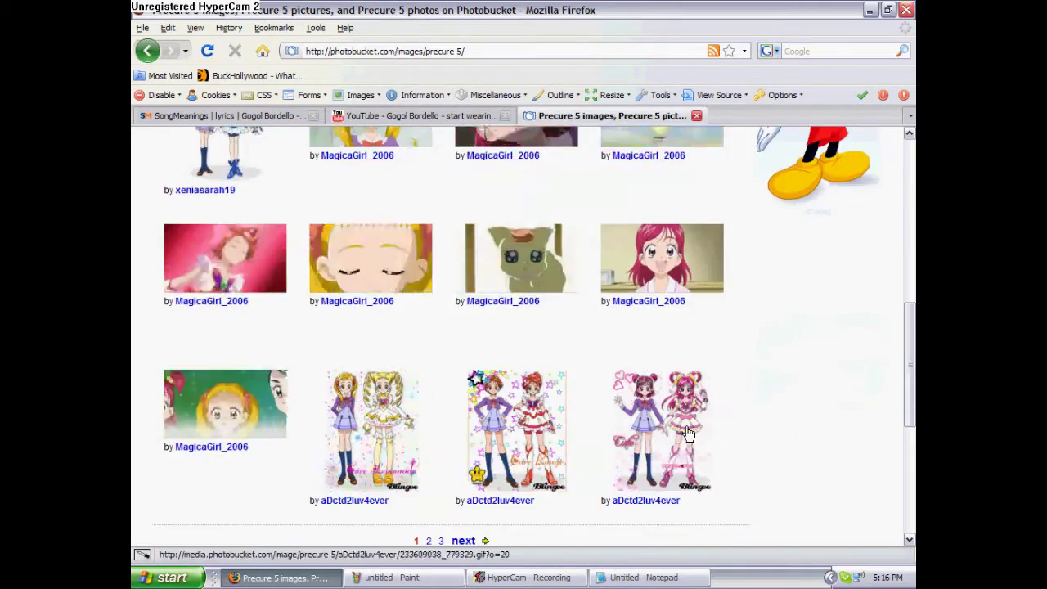
click(474, 380)
Step: Back in Paint, mix a pale lavender (Red 238, Green 206, Blue 255)
click(329, 115)
click(385, 578)
double_click(311, 531)
drag(771, 303, 771, 197)
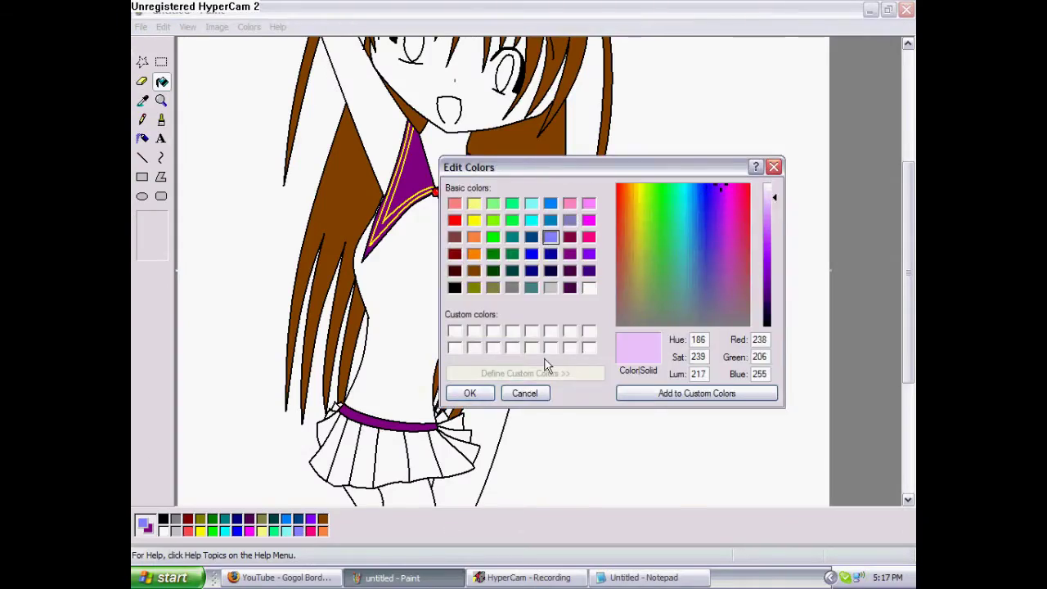
Step: Fill the dress's arms and body with the lavender colour
click(467, 392)
click(366, 227)
scroll(365, 228, down, 3)
key(ctrl+Page_Down)
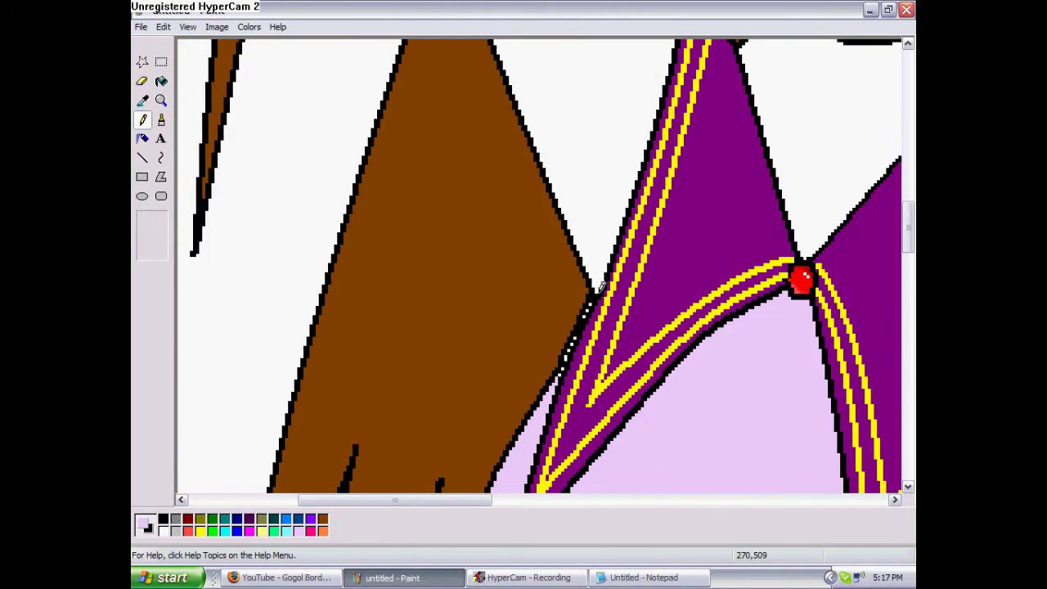
key(ctrl+Page_Up)
Step: Magnify the collar area and fill the belt with yellow
scroll(490, 327, down, 3)
click(161, 100)
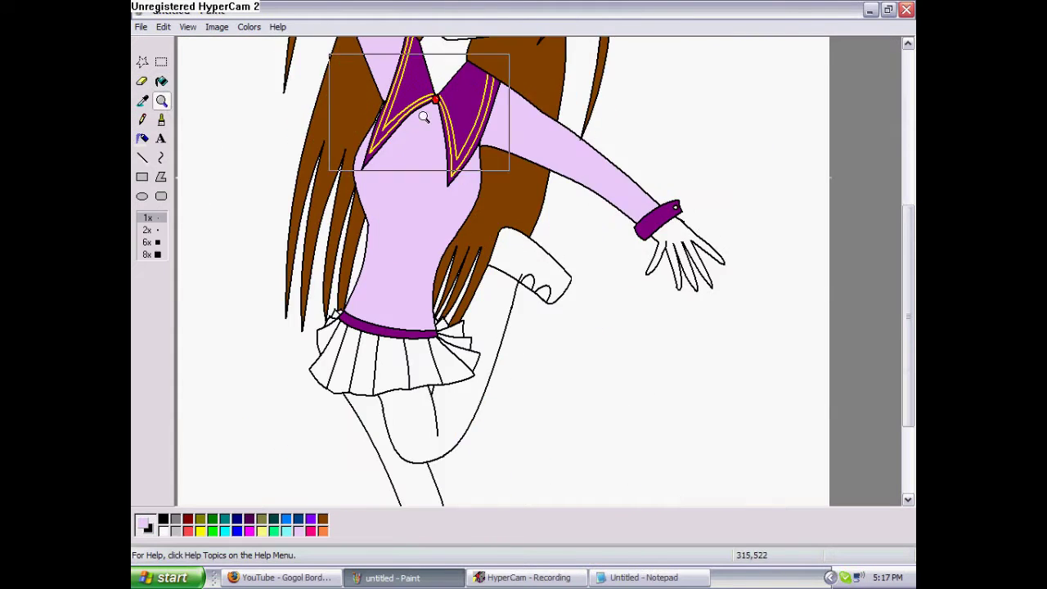
click(433, 114)
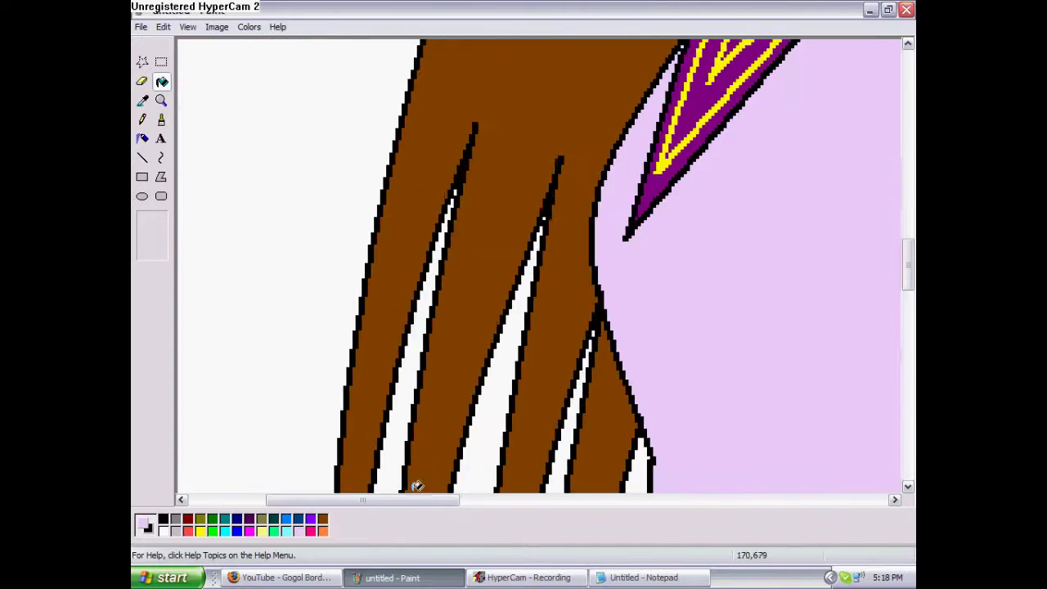
scroll(416, 483, down, 5)
click(201, 530)
click(572, 315)
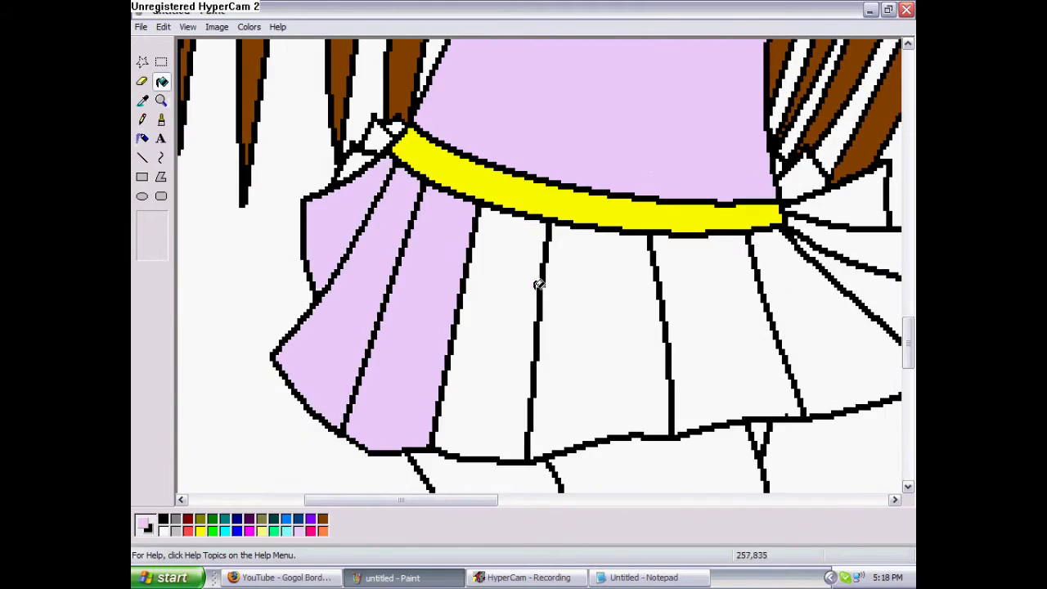
Step: Zoom back out and type 'I'm gonna make the belt' in the note
scroll(491, 286, up, 3)
key(ctrl+Page_Up)
key(alt+Tab)
text(I'm gonna make the belt)
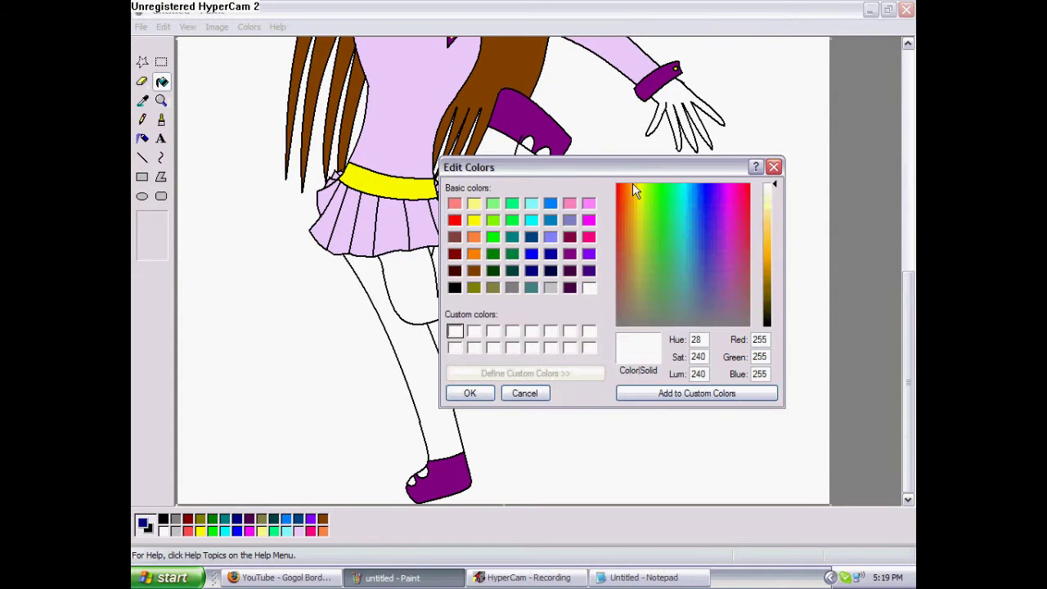
Step: Zoom in on the face and draw a white pencil highlight in the left eye
click(418, 247)
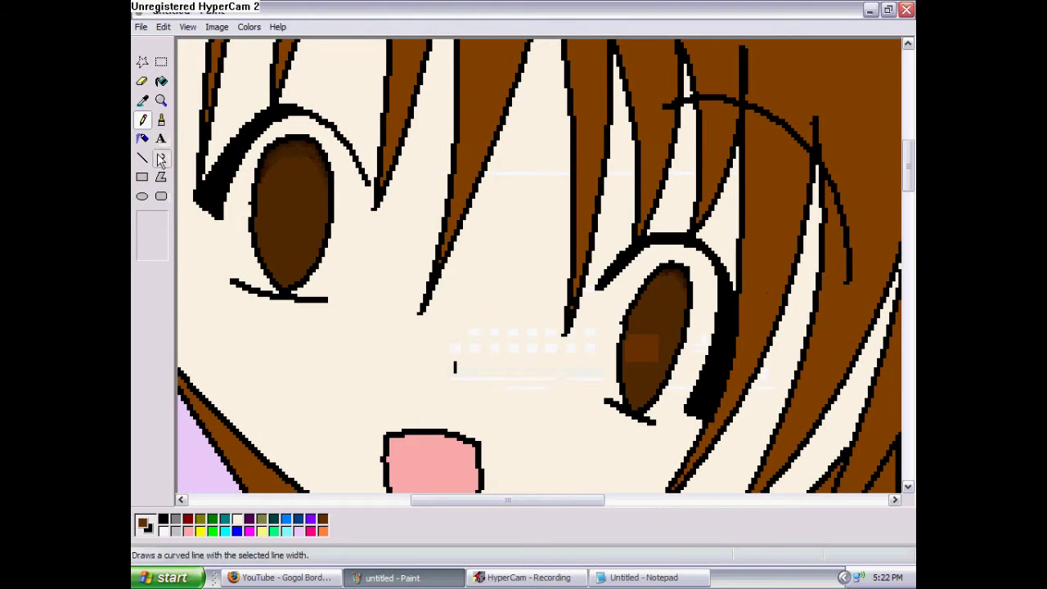
click(161, 158)
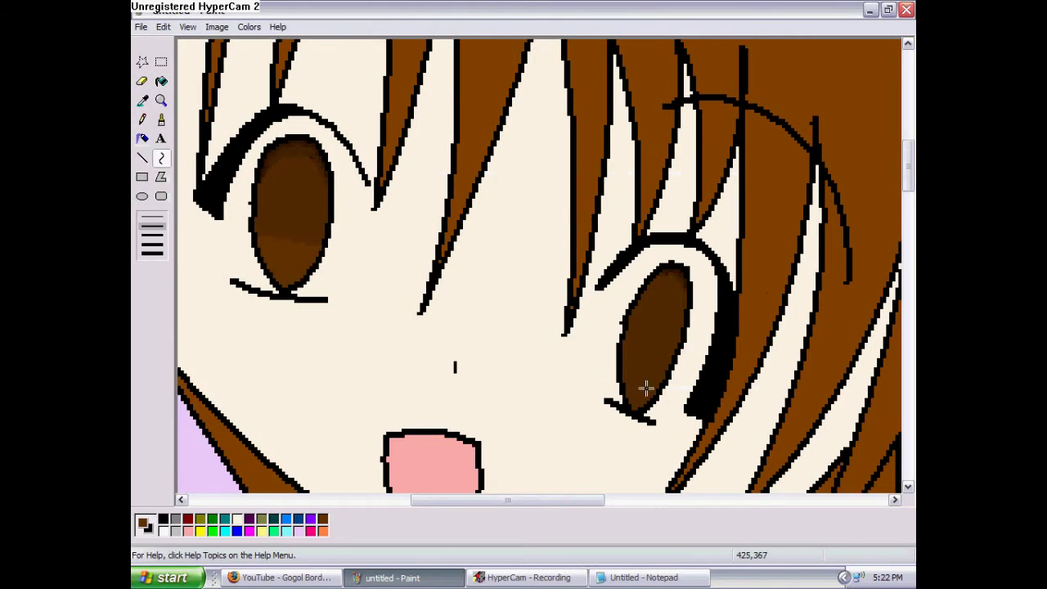
click(142, 196)
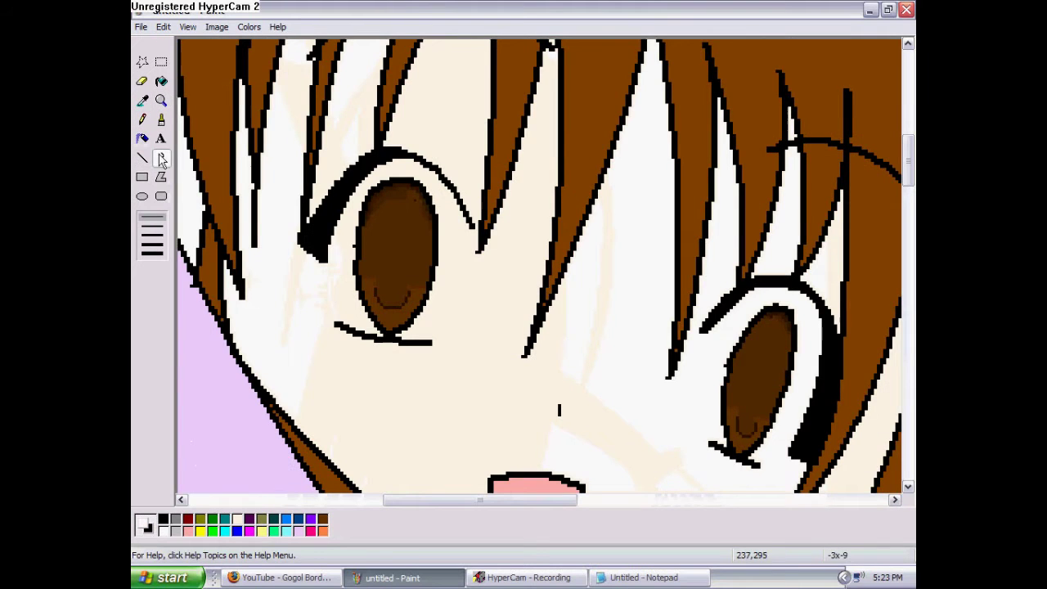
click(161, 160)
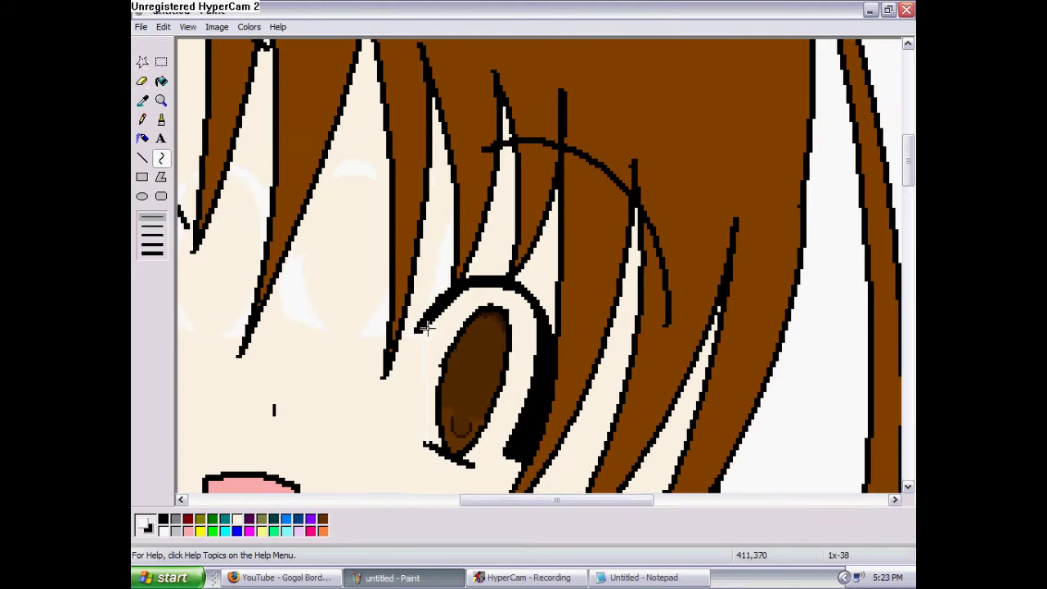
click(143, 119)
drag(556, 499, 480, 499)
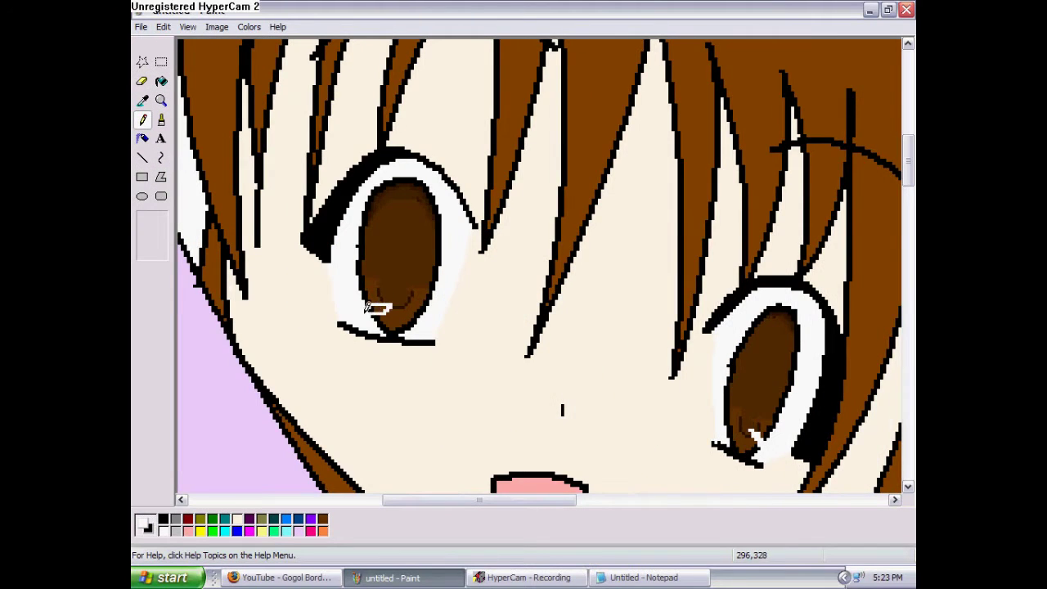
Step: Bring Notepad forward and clear its existing text
click(645, 578)
key(ctrl+a)
key(Delete)
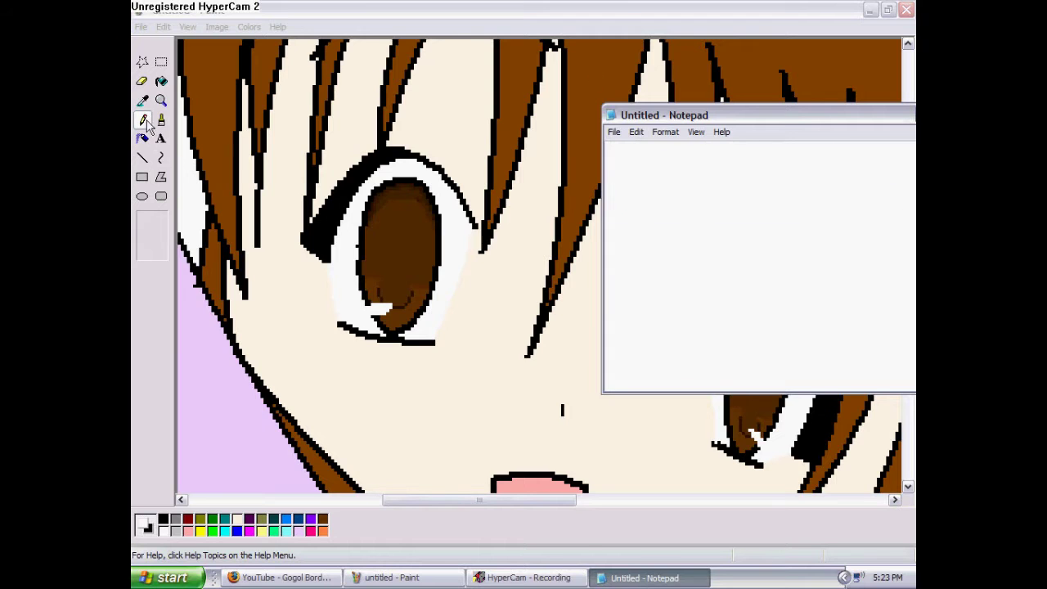
Step: In Paint, reset the zoom to normal and magnify the drawing again
click(388, 577)
click(161, 100)
click(276, 117)
click(486, 238)
Step: Move Notepad into view, type the foot-fell-asleep note, and return to Paint
click(161, 100)
key(alt+Tab)
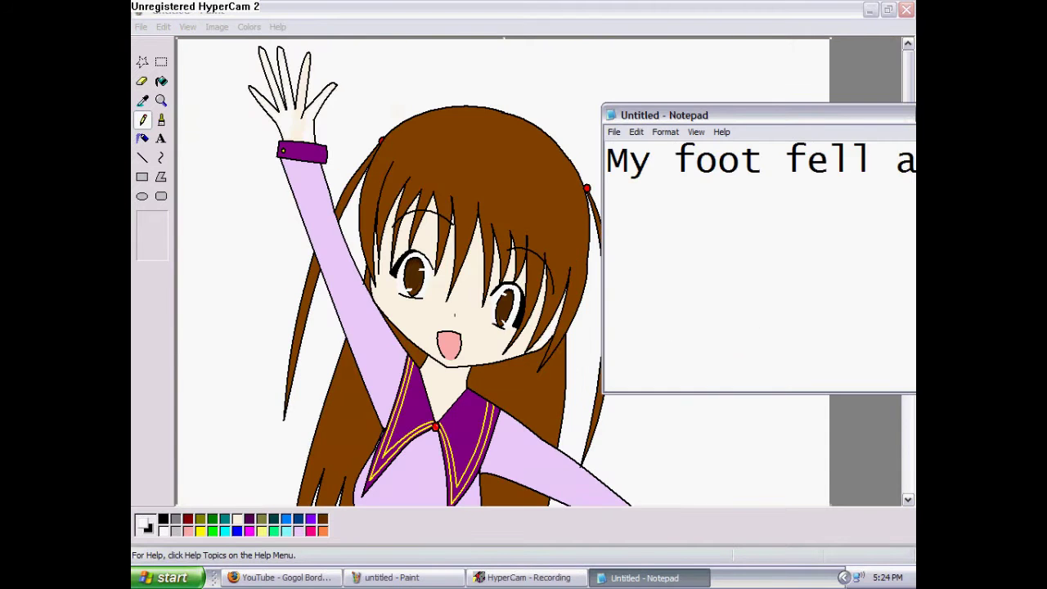
drag(736, 114, 667, 118)
text(sleep... >.< I'm gonna go walk it off. Hold on.)
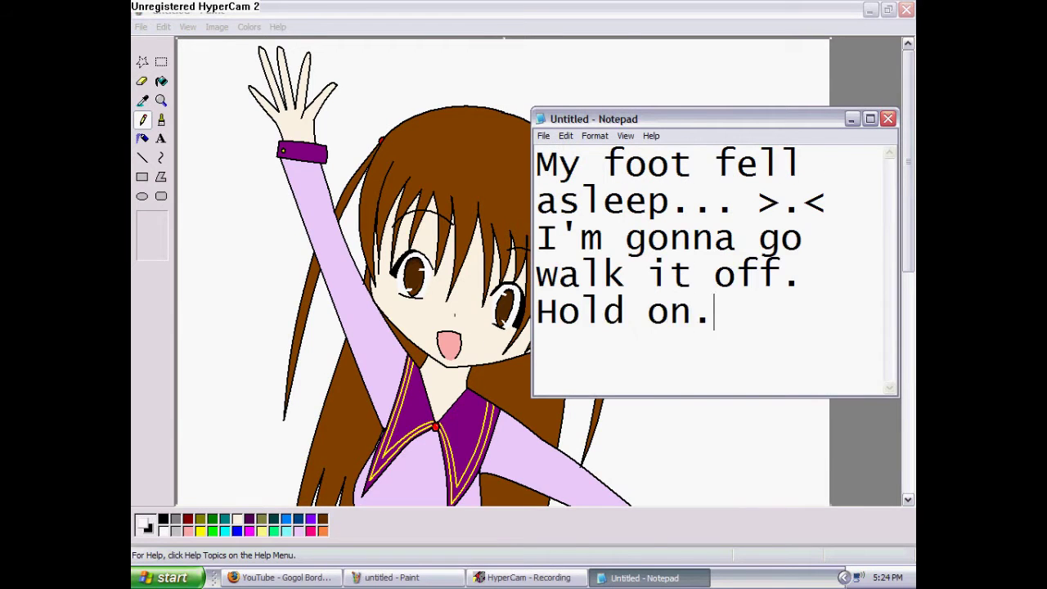
click(282, 577)
click(621, 577)
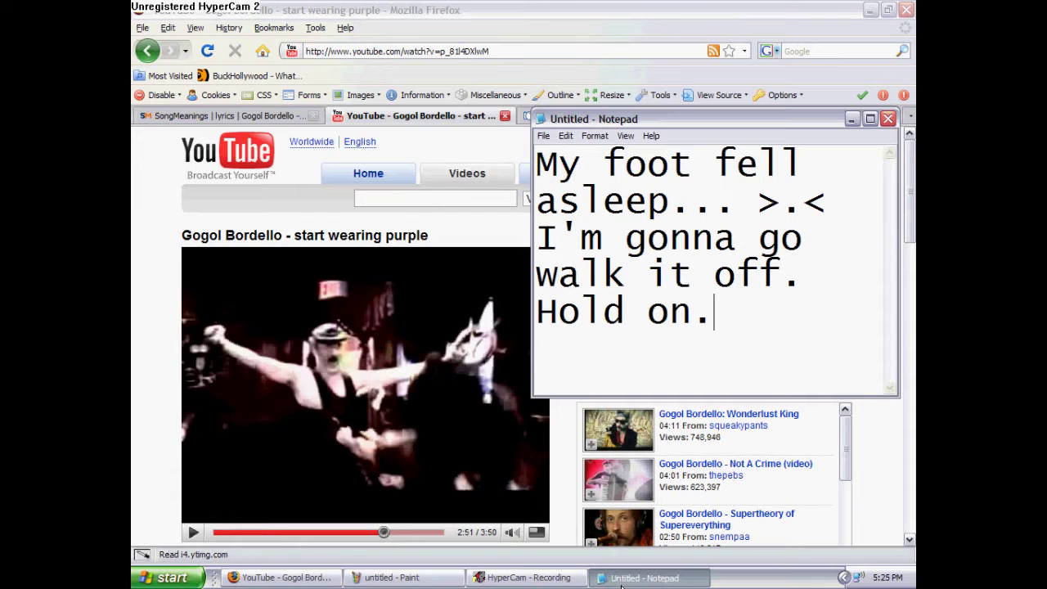
click(392, 577)
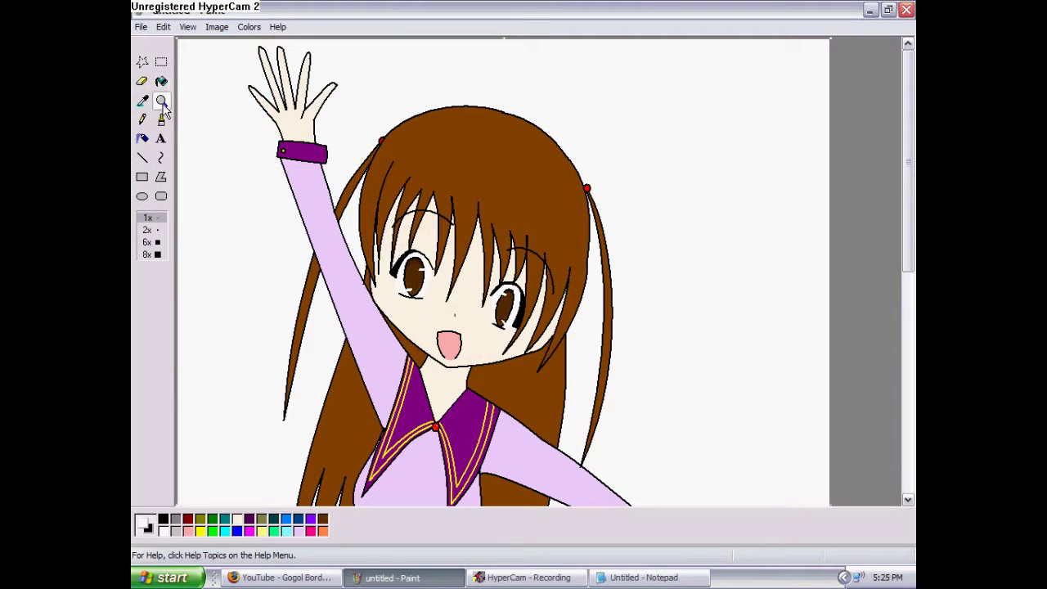
Step: Inspect the knee area up close and pick the fill tool with yellow
scroll(164, 100, down, 3)
scroll(164, 100, down, 2)
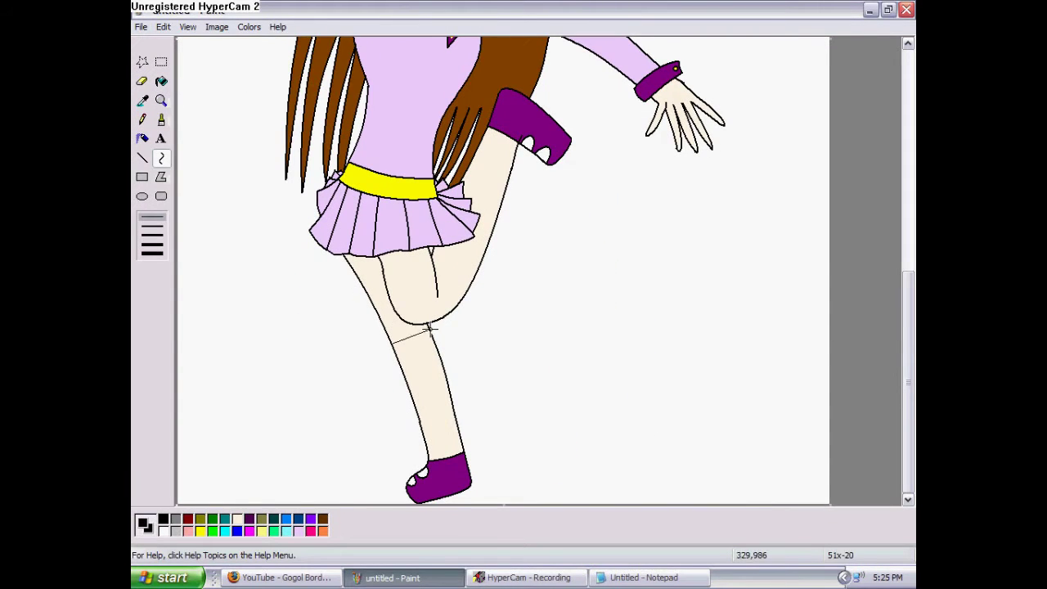
key(ctrl+Page_Down)
key(ctrl+Page_Up)
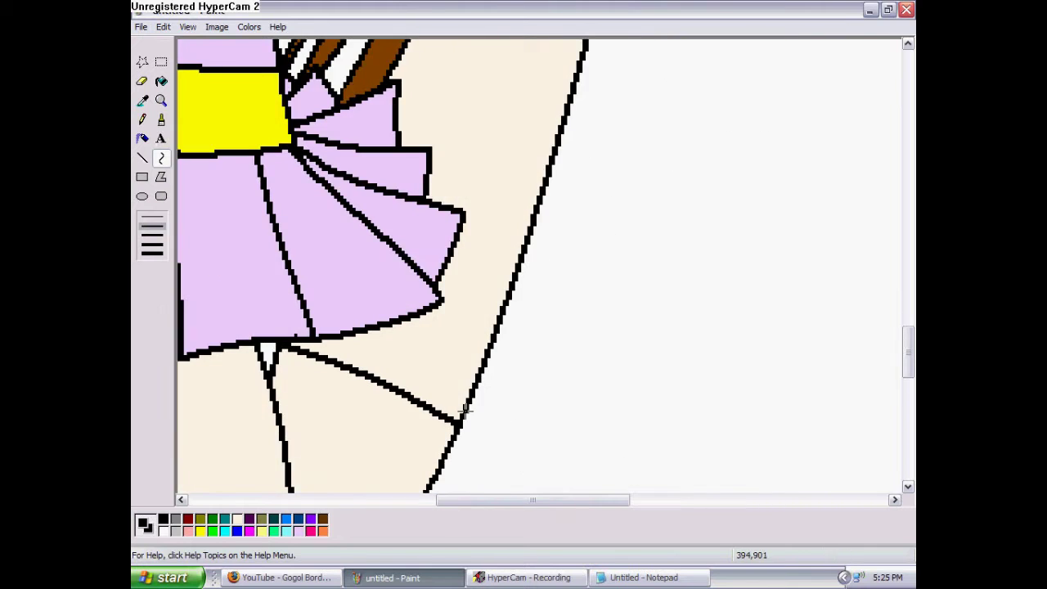
key(ctrl+Page_Up)
click(161, 81)
scroll(244, 345, down, 3)
scroll(244, 345, up, 5)
scroll(244, 345, down, 5)
click(199, 530)
scroll(249, 347, up, 5)
scroll(250, 347, up, 3)
Step: Save the drawing as a PNG named Pie and launch Photoshop Elements
click(141, 27)
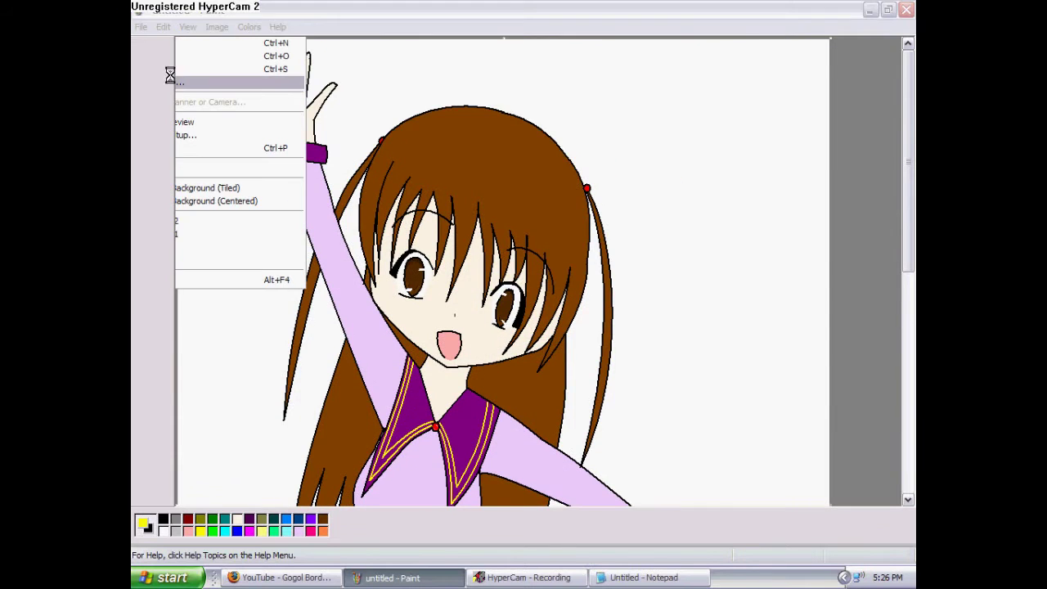
click(321, 340)
double_click(351, 318)
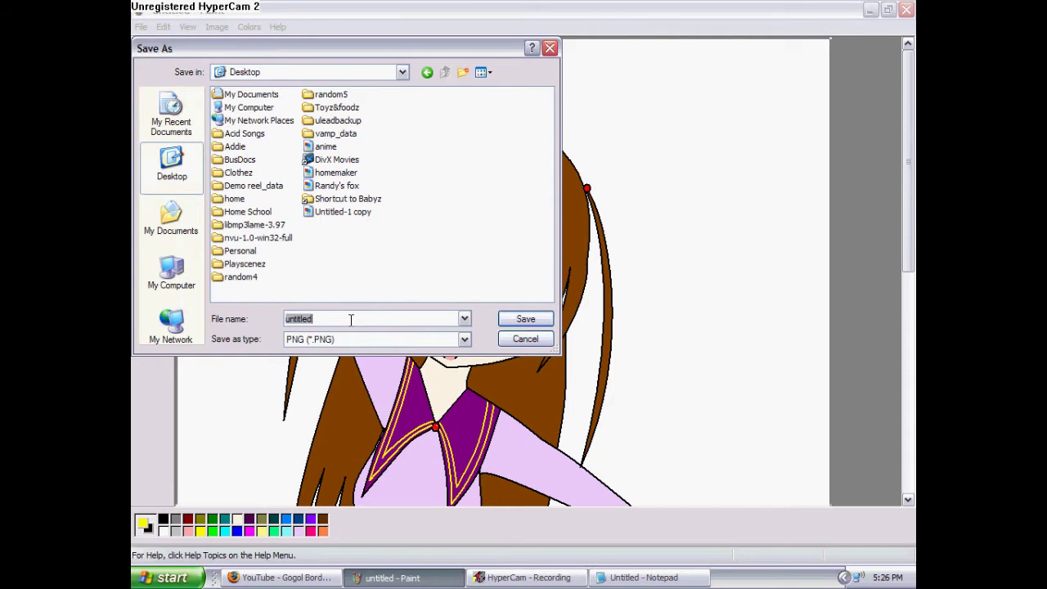
text(Pie)
key(super)
click(187, 215)
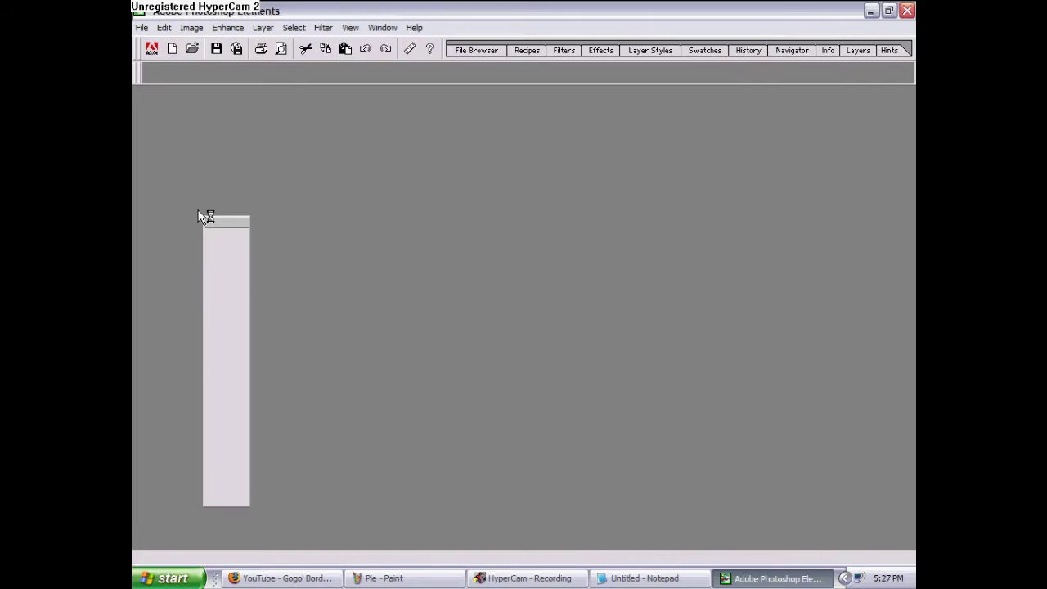
Step: Open Pie.PNG from its folder in Photoshop Elements
click(513, 245)
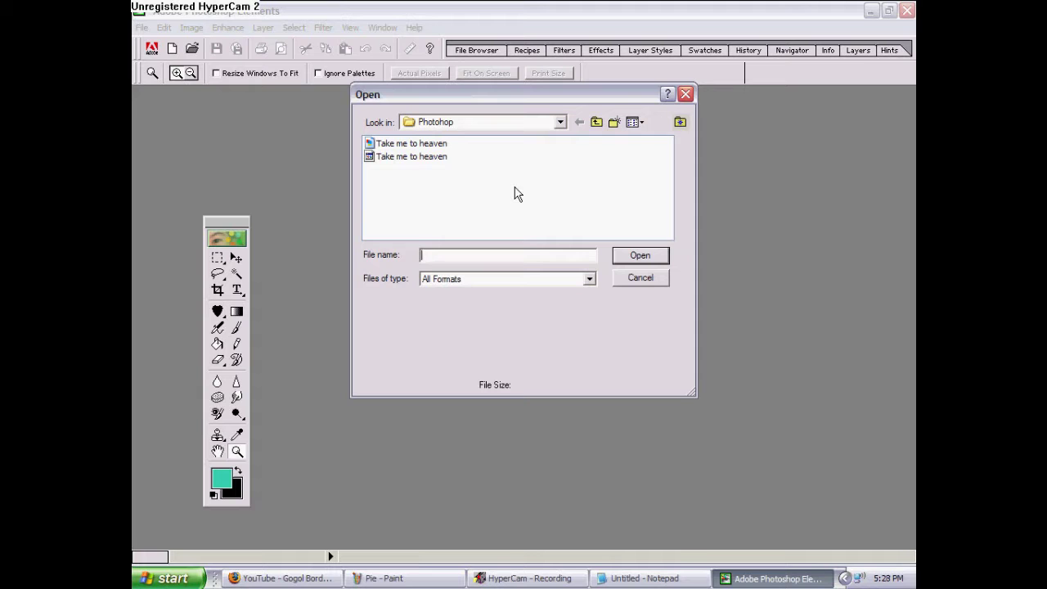
key(BackSpace)
double_click(584, 216)
double_click(374, 168)
Step: Open Matsuri.png from the Projects folder and add a new layer to it
key(ctrl+n)
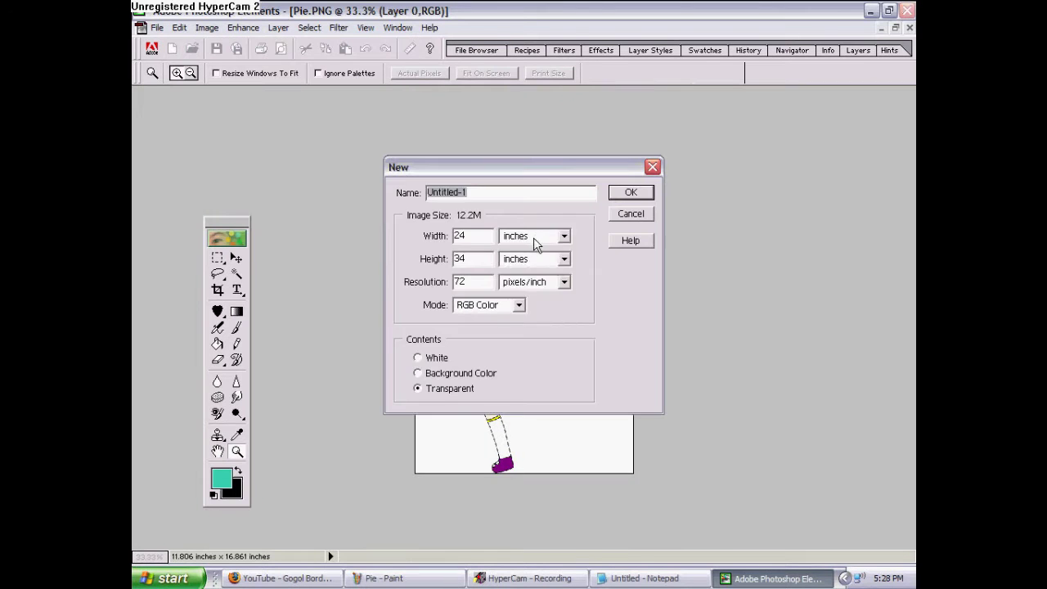
key(Escape)
key(ctrl+o)
double_click(401, 204)
double_click(394, 180)
double_click(400, 154)
double_click(626, 246)
click(221, 478)
Step: Set the foreground colour to light aqua and fill the new layer with it
click(561, 286)
drag(561, 284, 561, 289)
click(462, 206)
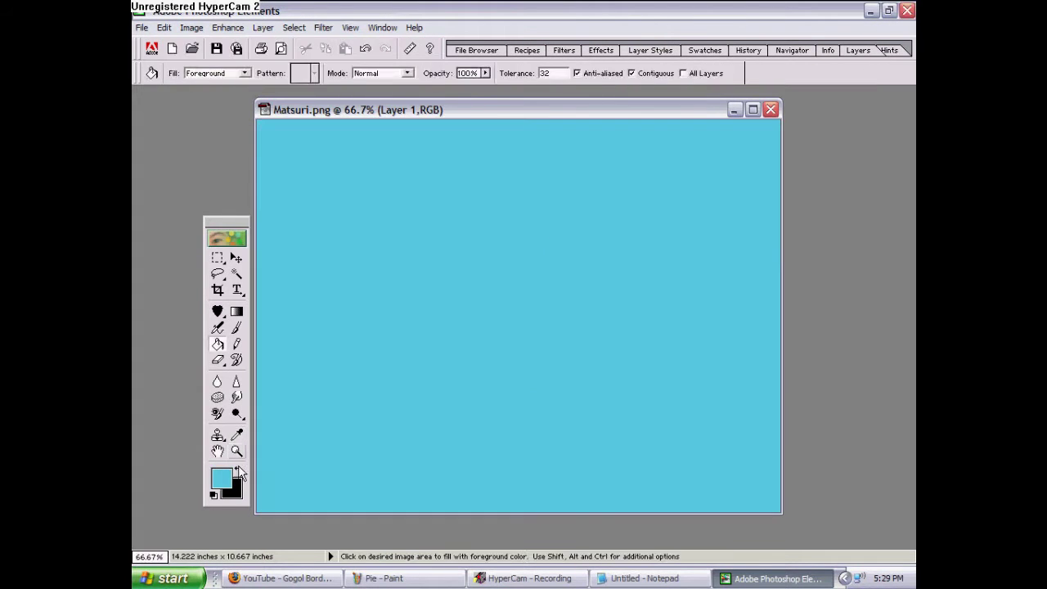
click(673, 185)
click(222, 72)
Step: Stamp a star-shaped brush onto the canvas
click(322, 98)
click(362, 515)
scroll(305, 185, down, 3)
key(comma)
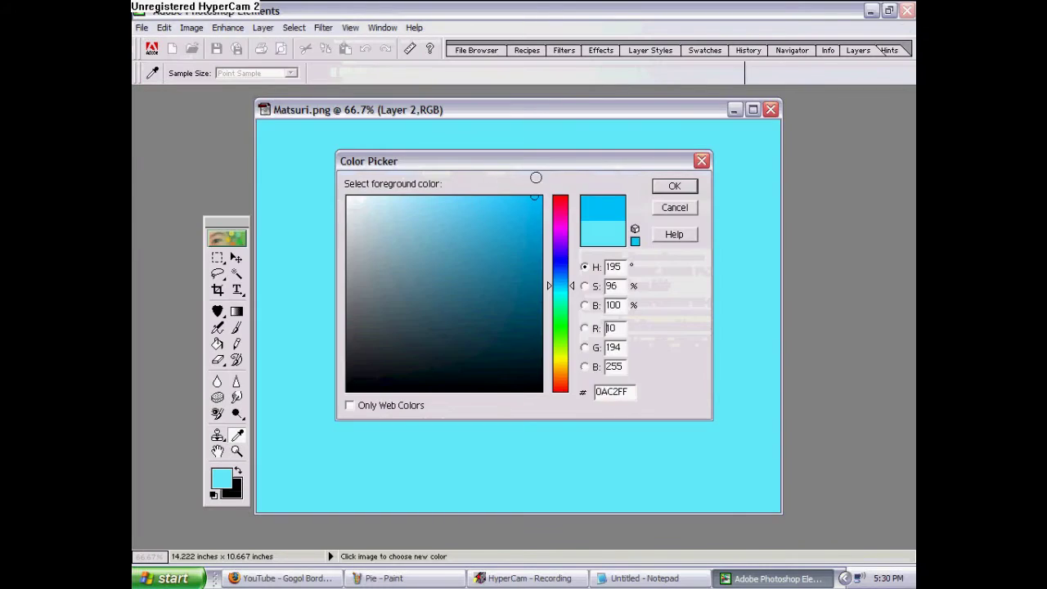
click(673, 186)
click(376, 210)
Step: Select the star and enlarge it with Free Transform
key(m)
key(v)
mouse_move(362, 196)
mouse_down()
mouse_move(397, 231)
mouse_move(423, 313)
mouse_move(502, 346)
mouse_move(519, 369)
mouse_up()
key(Return)
key(l)
Step: Try a blur stroke on the star's lower-left arm, then undo it
click(216, 381)
click(221, 73)
double_click(210, 105)
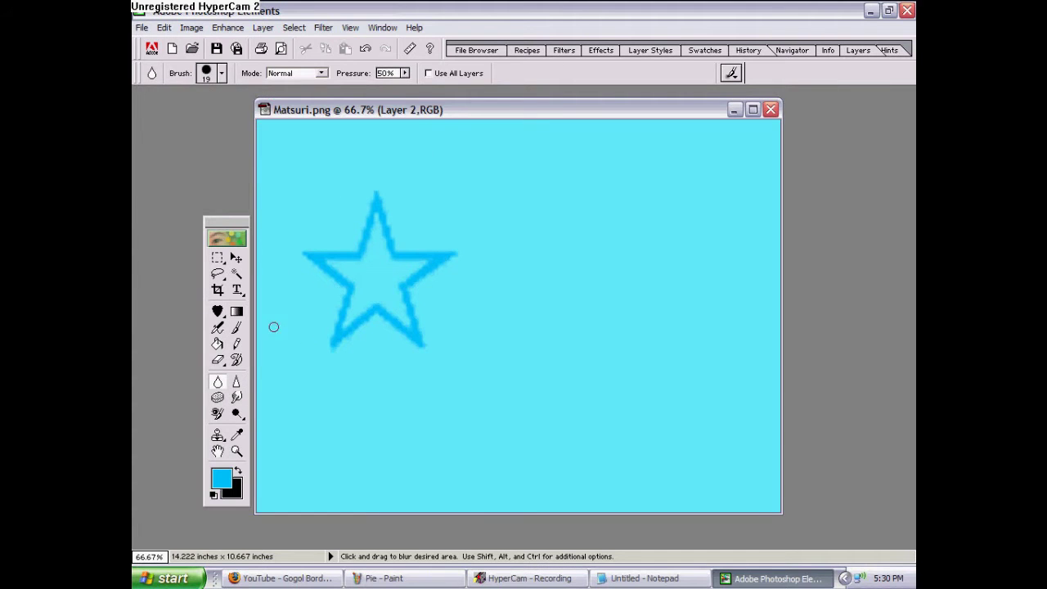
drag(332, 350, 353, 278)
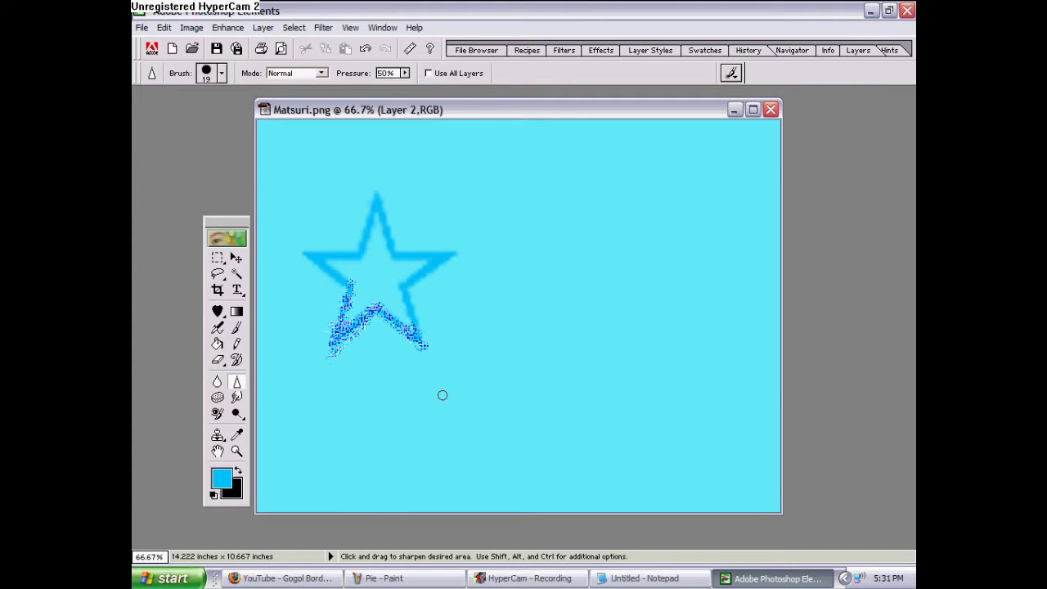
key(ctrl+z)
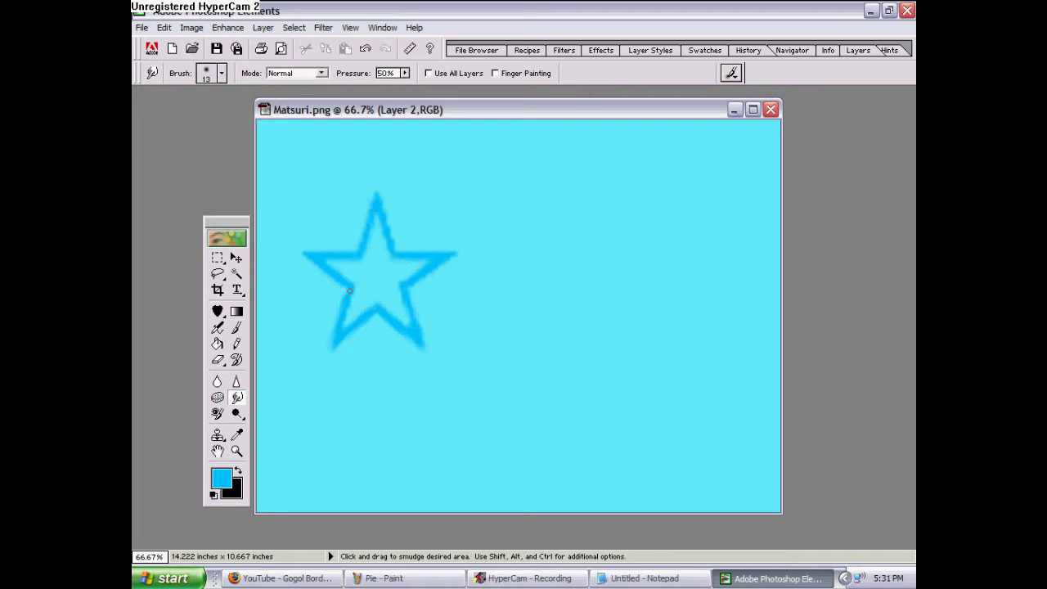
Step: Set up the Smudge tool with a 17-pixel brush
click(236, 327)
click(220, 73)
key(Escape)
click(236, 397)
click(221, 73)
double_click(236, 105)
Step: Try moving the star to the right, then undo the move
click(236, 327)
click(221, 73)
key(Escape)
click(237, 258)
drag(424, 283, 746, 263)
key(ctrl+z)
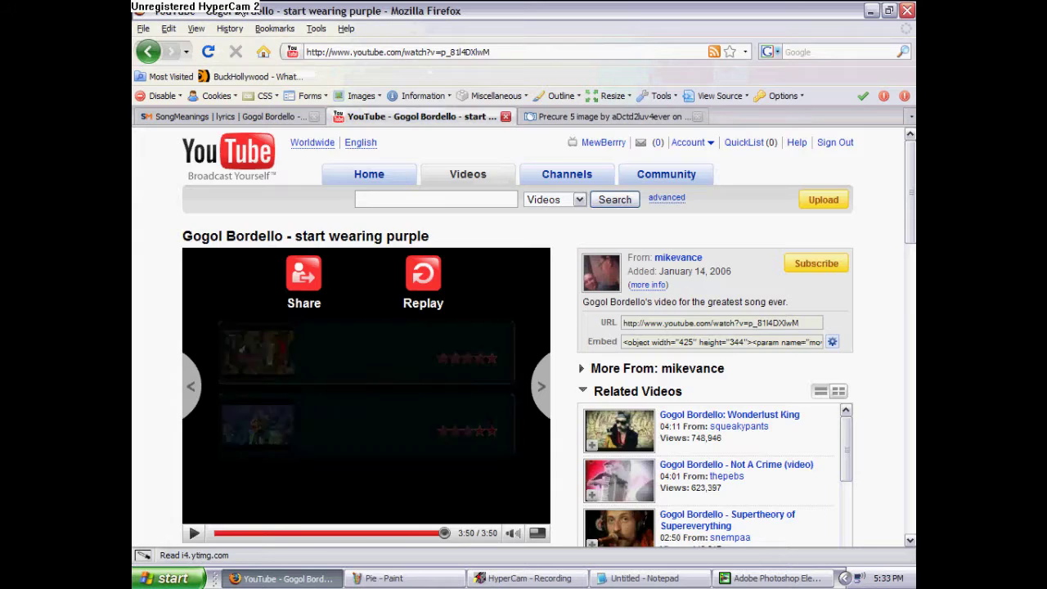
Step: Search Photobucket for 'Blue Star Background'
click(605, 117)
click(670, 161)
text(Blue Star Background)
key(Return)
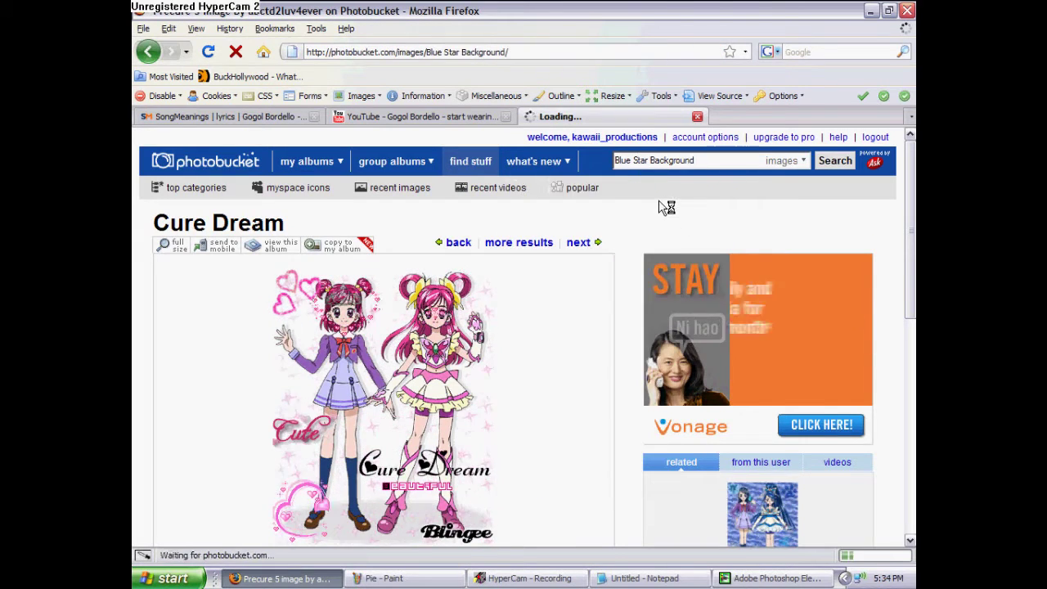
scroll(384, 366, down, 5)
scroll(398, 367, down, 5)
scroll(309, 338, up, 5)
Step: Save a copy of the dark blue star-burst image from the results
click(278, 338)
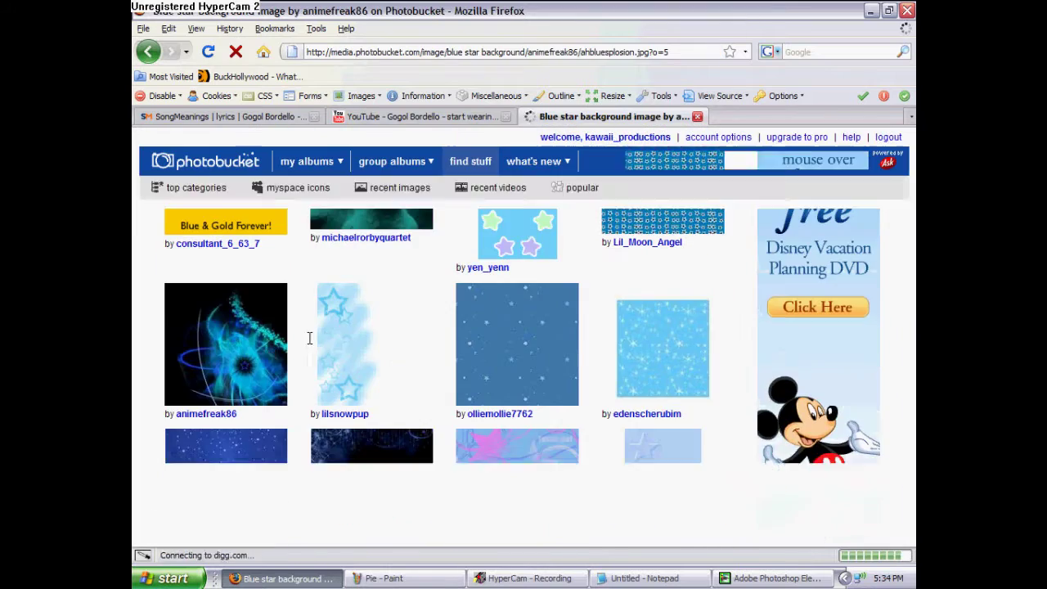
right_click(495, 190)
click(540, 276)
click(772, 578)
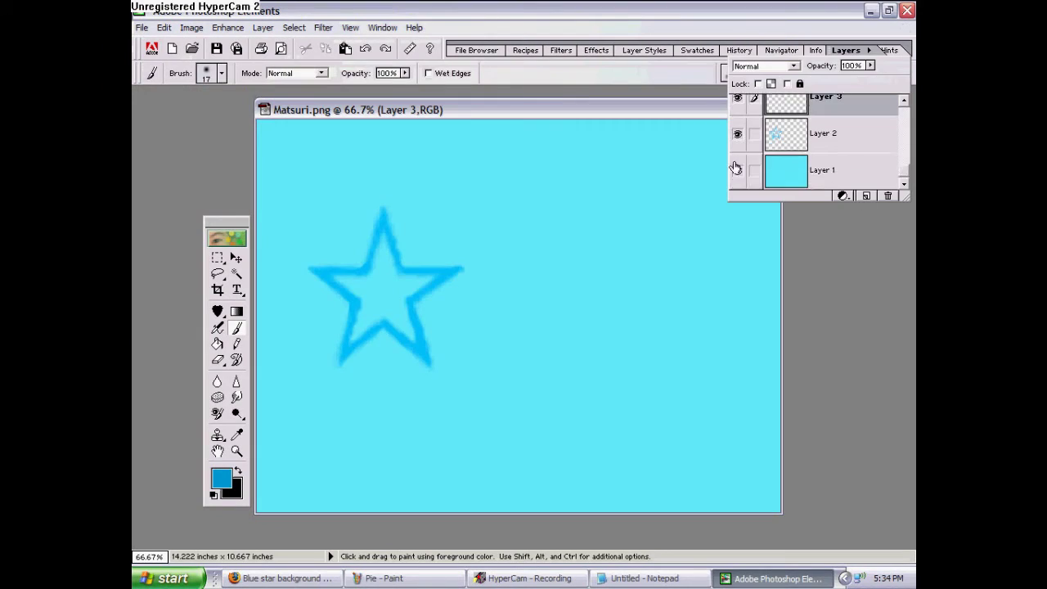
Step: Paste the star-burst into Matsuri.png, stretch it over the canvas and flip it horizontally
click(163, 27)
click(217, 148)
drag(460, 323, 780, 513)
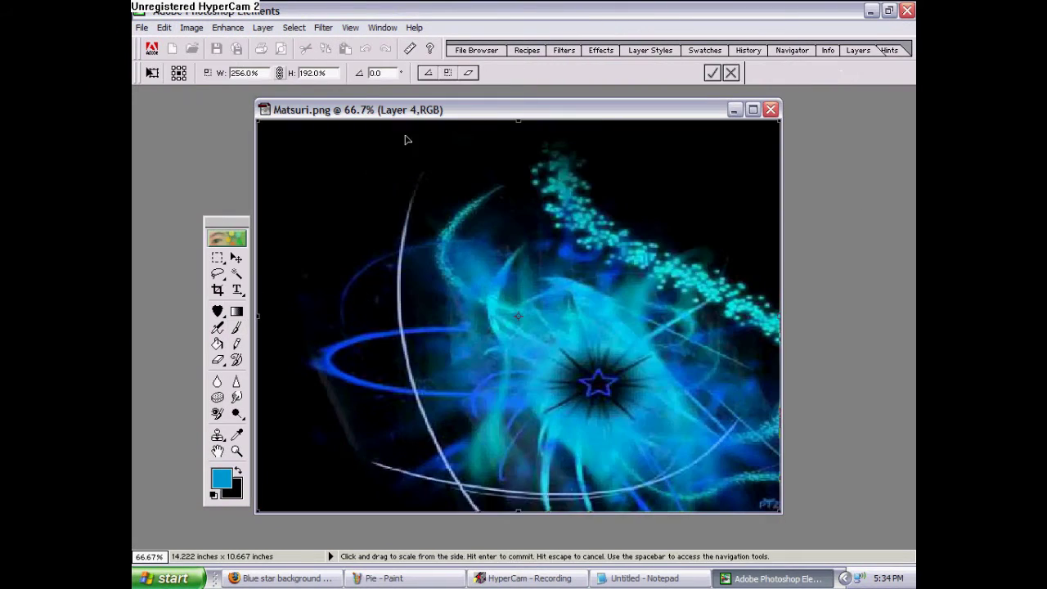
key(Return)
click(263, 27)
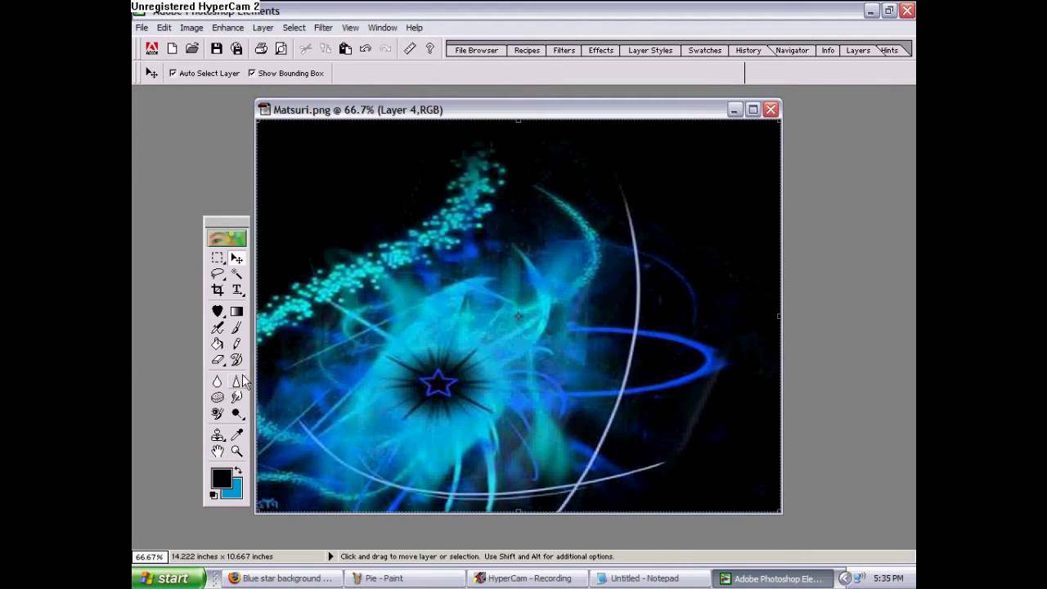
Step: Shift the star-burst image left, and undo a test pencil stroke on the right edge
key(b)
key(v)
drag(467, 393, 414, 393)
key(n)
drag(765, 283, 770, 218)
key(ctrl+z)
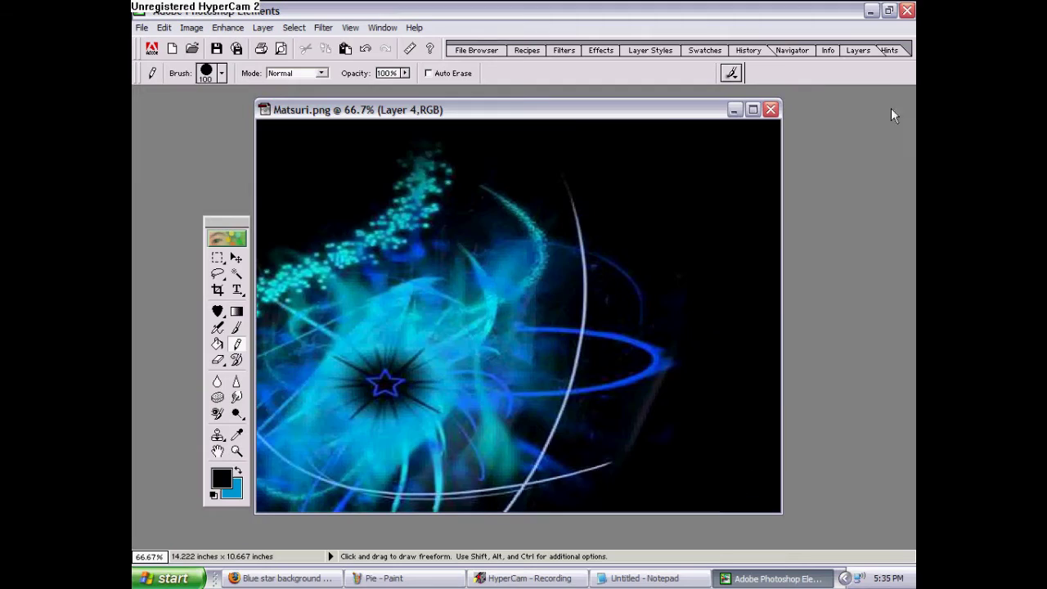
Step: Set the Matsuri window aside and zoom closely into Pie.PNG with the eraser ready
click(734, 109)
click(218, 360)
key(ctrl+plus)
key(ctrl+plus)
key(ctrl+plus)
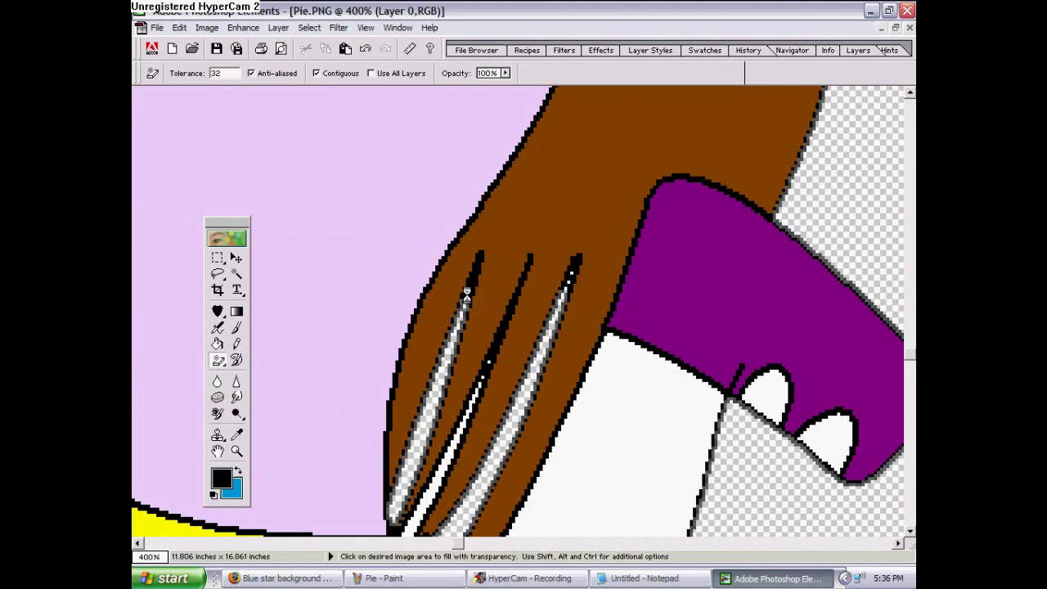
Step: Erase the hair gaps, then paste the girl into Matsuri.png, shrunk and moved right
click(478, 385)
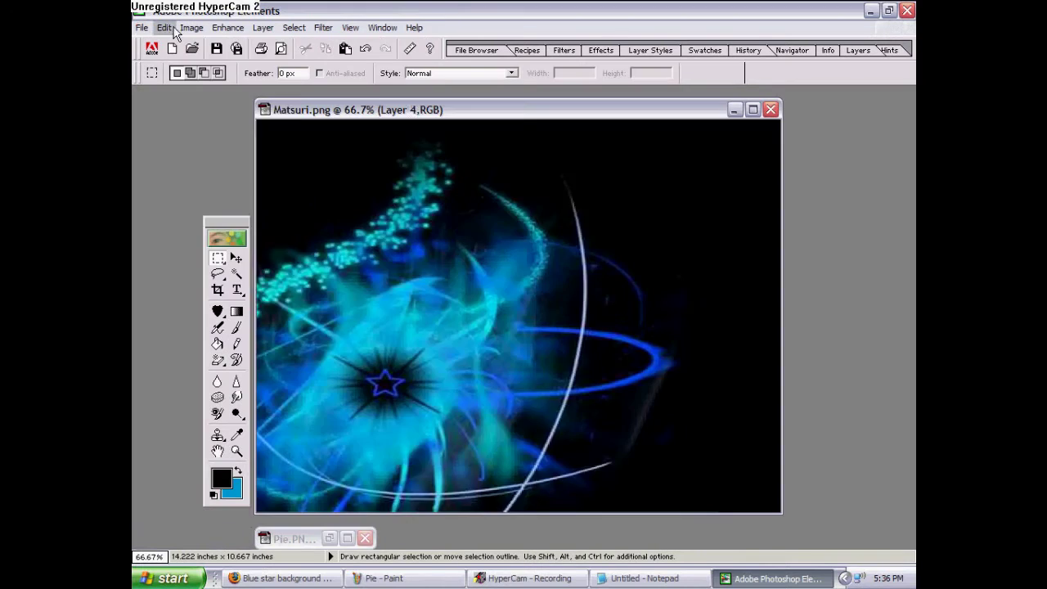
key(ctrl+v)
key(ctrl+t)
drag(573, 294, 598, 318)
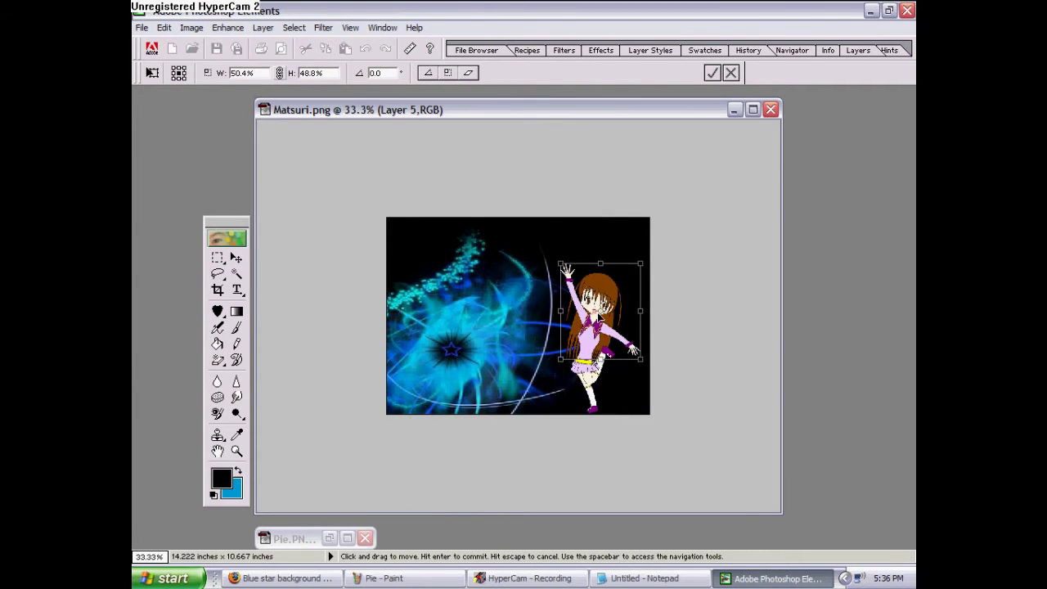
key(Return)
Step: Apply the Color Halftone filter to the girl's copy layer
key(ctrl+plus)
click(752, 109)
click(597, 50)
scroll(655, 147, down, 2)
scroll(655, 147, down, 2)
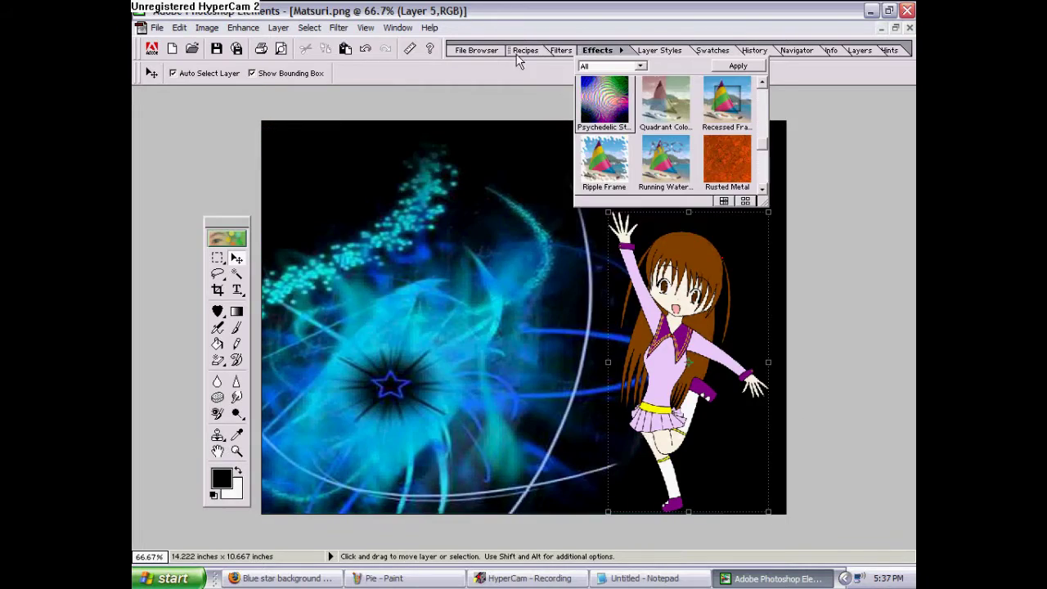
click(561, 50)
double_click(631, 152)
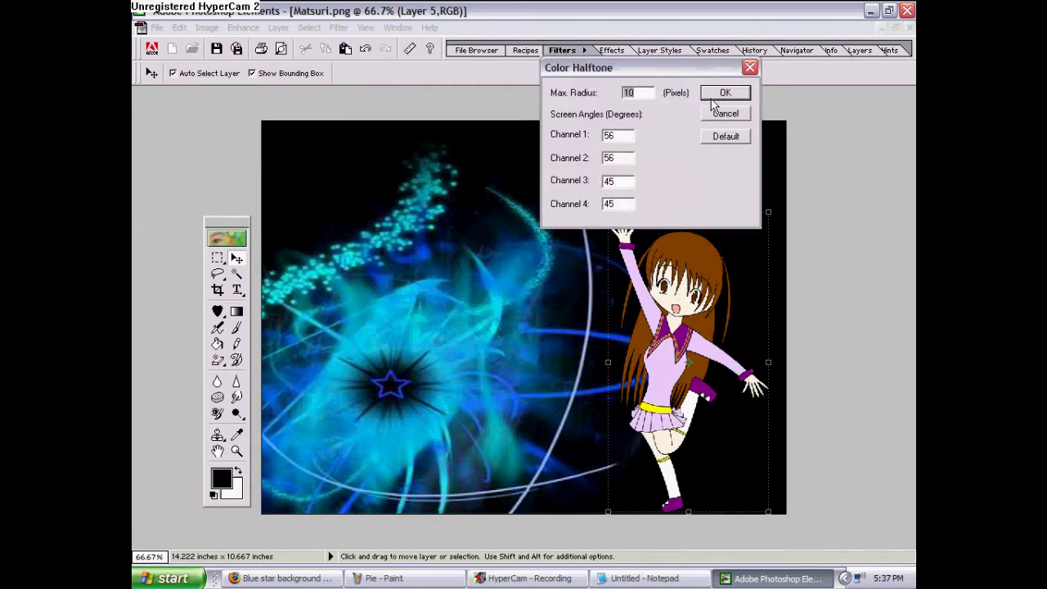
click(725, 113)
Step: Delete the unwanted Layer 3
click(179, 27)
drag(589, 194, 785, 514)
click(205, 93)
click(845, 50)
click(888, 196)
click(500, 230)
Step: Offset the halftone copy behind the girl as a shadow
key(ctrl+d)
key(v)
mouse_move(707, 265)
mouse_down()
mouse_move(597, 336)
mouse_move(686, 335)
mouse_up()
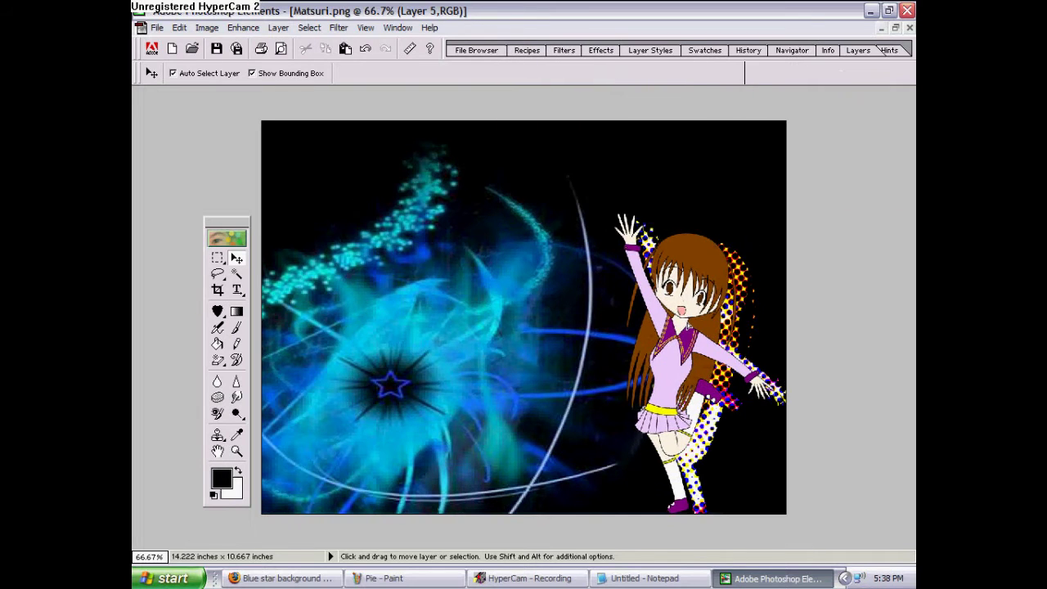
click(845, 50)
click(870, 65)
Step: Set the halftone shadow layer opacity to 97%
drag(873, 79, 865, 82)
key(b)
key(ctrl+plus)
key(ctrl+plus)
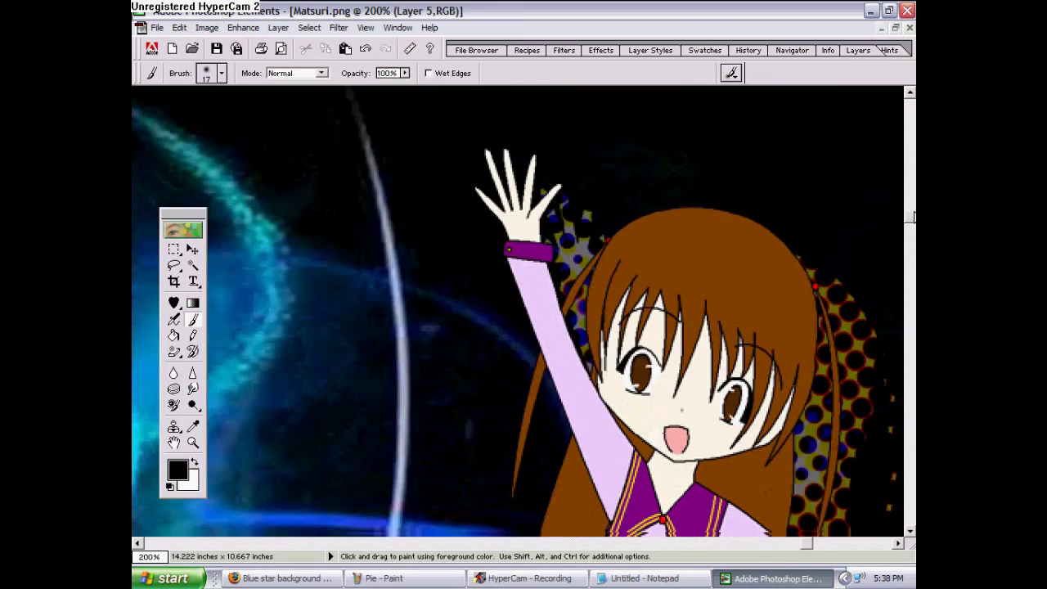
drag(910, 215, 910, 260)
click(858, 50)
click(817, 109)
Step: Set up the Burn tool on the girl's Layer 5 with 23% exposure
click(193, 406)
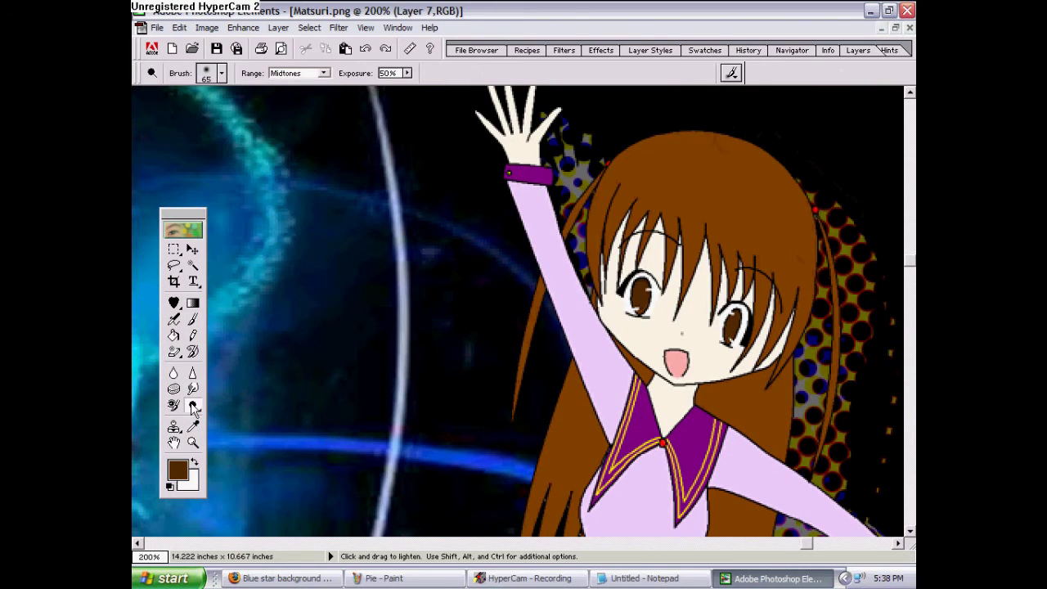
click(857, 50)
click(786, 180)
click(858, 50)
key(bracketleft)
key(bracketleft)
key(2)
key(3)
Step: Shade the girl's lilac dress and collar with a 13 px burn brush
scroll(777, 413, down, 3)
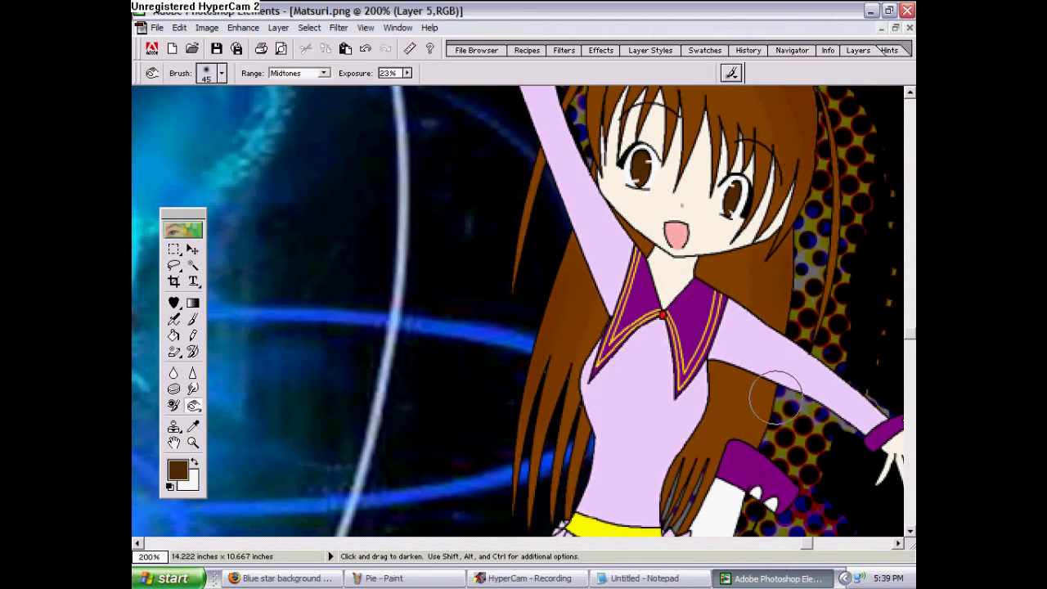
click(221, 72)
click(188, 155)
click(221, 73)
scroll(647, 324, down, 5)
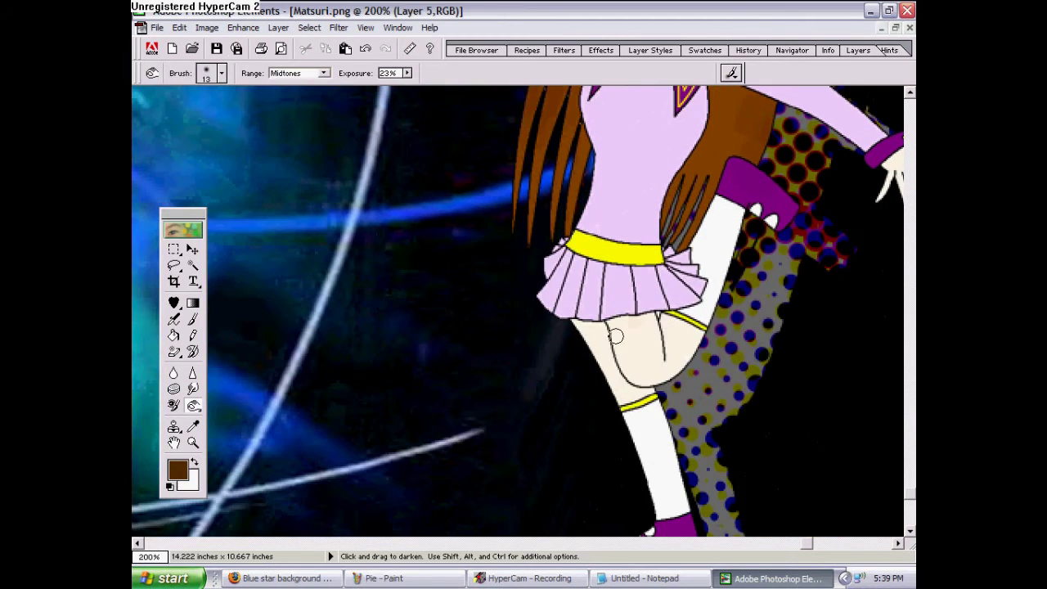
scroll(539, 382, up, 2)
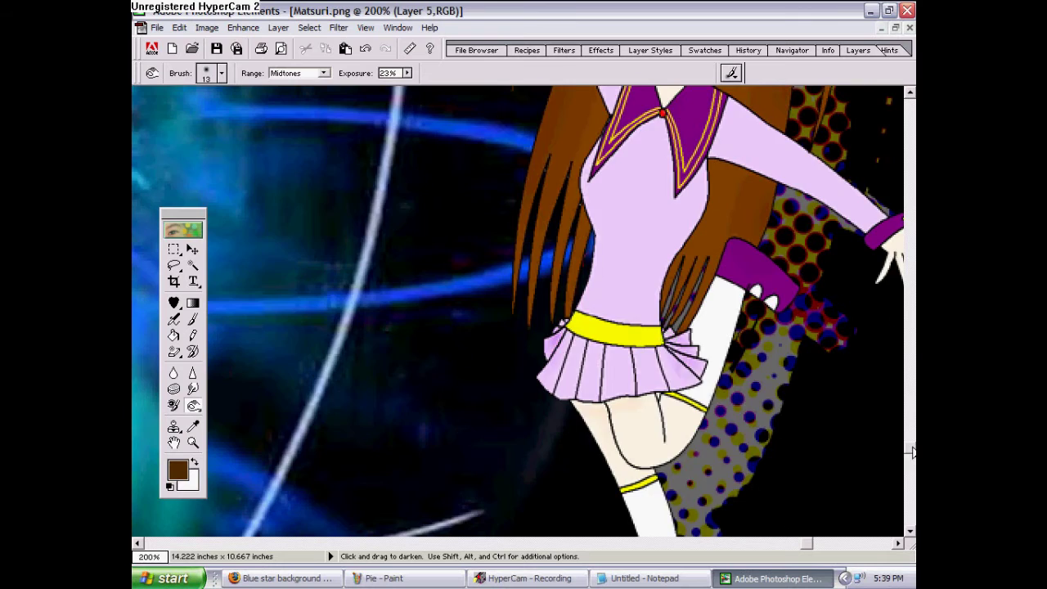
scroll(685, 343, up, 2)
scroll(685, 344, up, 3)
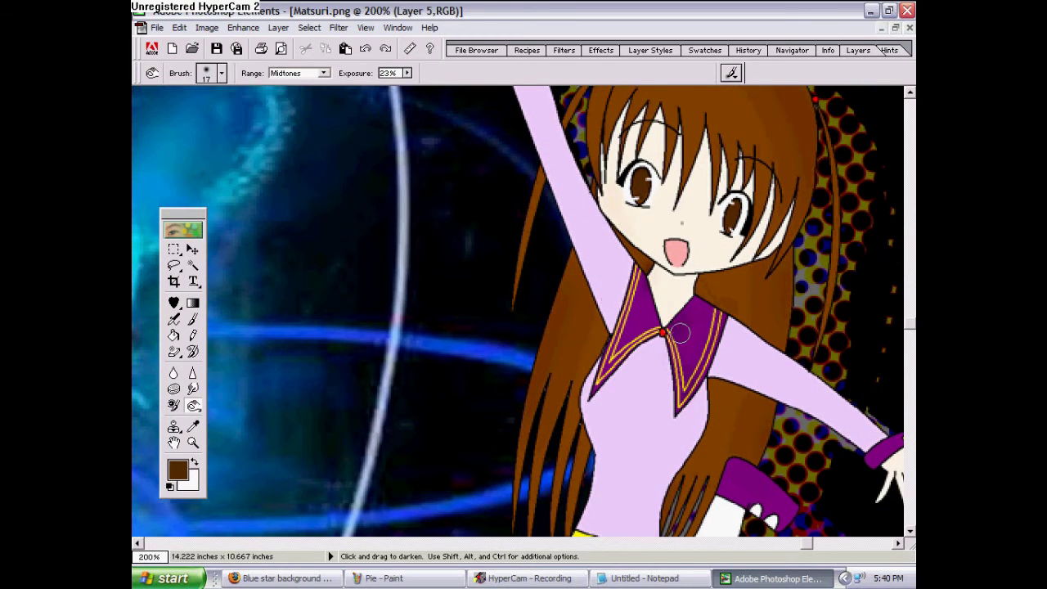
Step: Type a 'STOP, SHADING PURPLE!!' note in the notes window, then clear it
click(282, 578)
click(644, 578)
text(STOP SHADING PURPLE<)
key(BackSpace)
key(BackSpace)
text(, SHADING PURPLE!!)
click(649, 201)
text(E)
key(ctrl+a)
key(BackSpace)
click(445, 117)
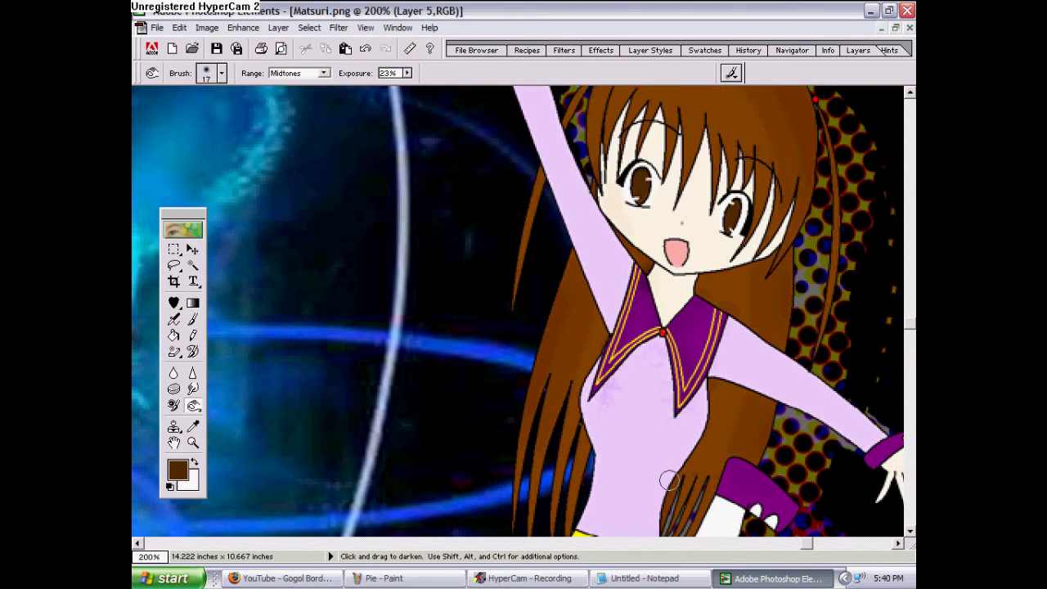
Step: Zoom the view back out to fit the whole image
scroll(698, 384, up, 3)
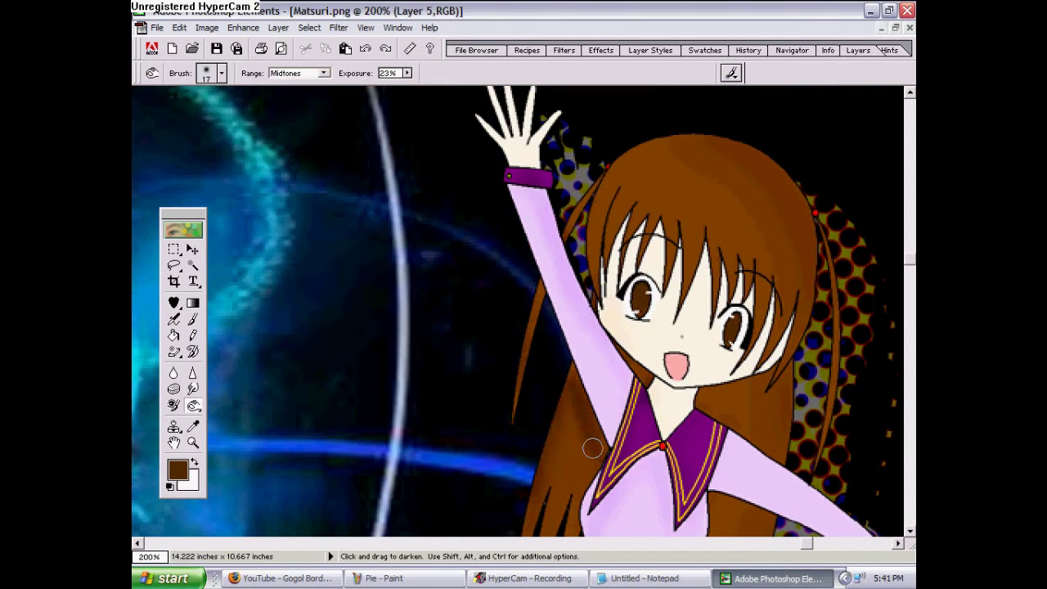
scroll(592, 448, down, 3)
scroll(592, 448, down, 2)
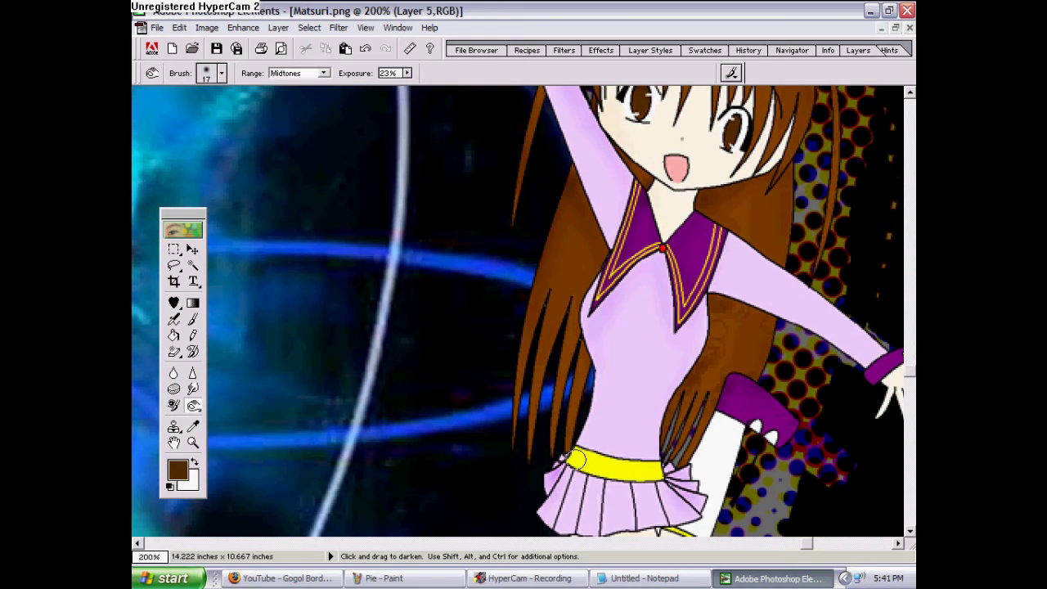
key(ctrl+minus)
key(ctrl+minus)
key(ctrl+plus)
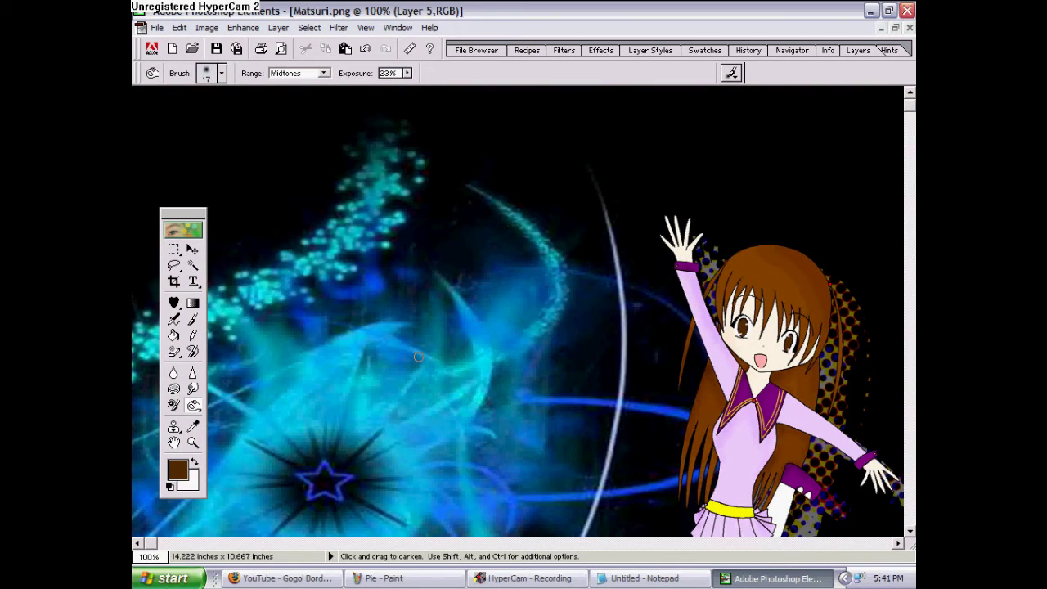
key(ctrl+minus)
Step: Start purple text at the image's top-left with the Type tool
key(t)
click(178, 469)
click(673, 185)
click(291, 176)
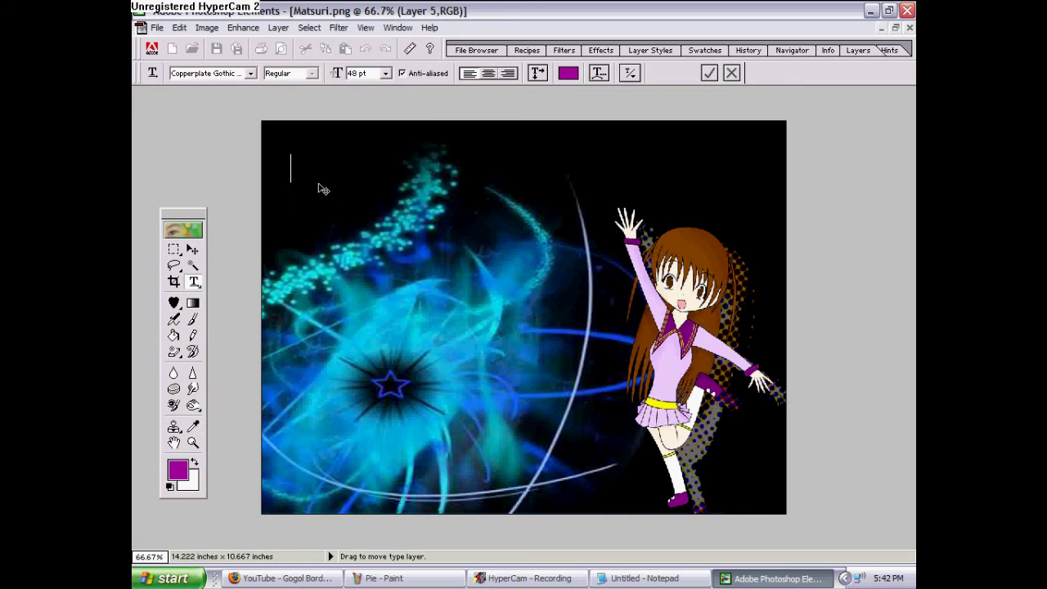
Step: Type two purple lyric lines ending 'Stop wearing purple for me now!' at 36 pt
text(Stop Wearing purple, wearing purp)
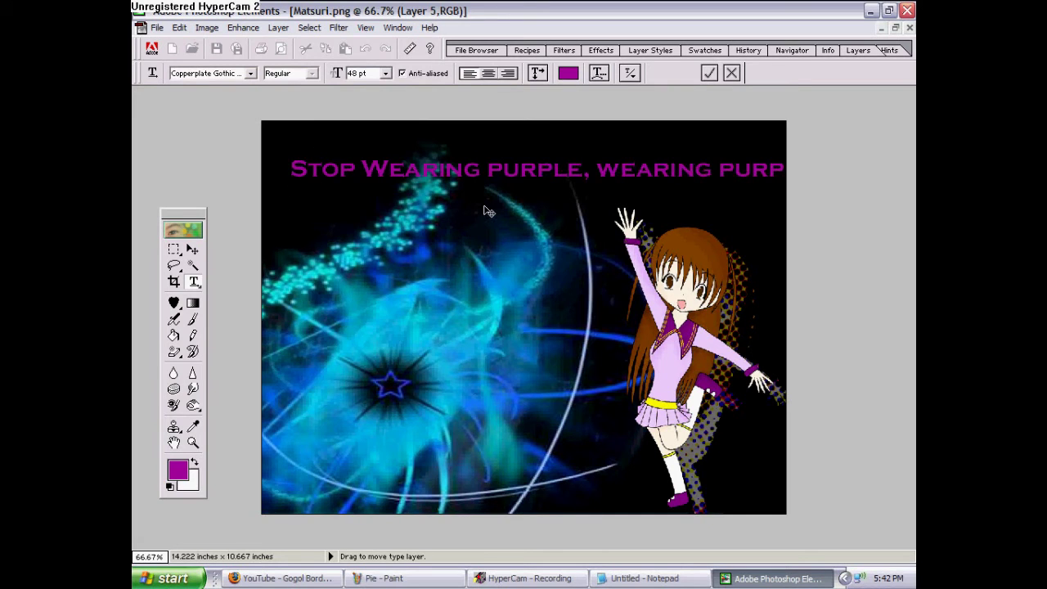
key(Return)
text(Stop wearing purple for me now!)
key(ctrl+a)
click(385, 73)
click(371, 238)
Step: Move the lyric block to the top-left corner
drag(270, 140, 486, 135)
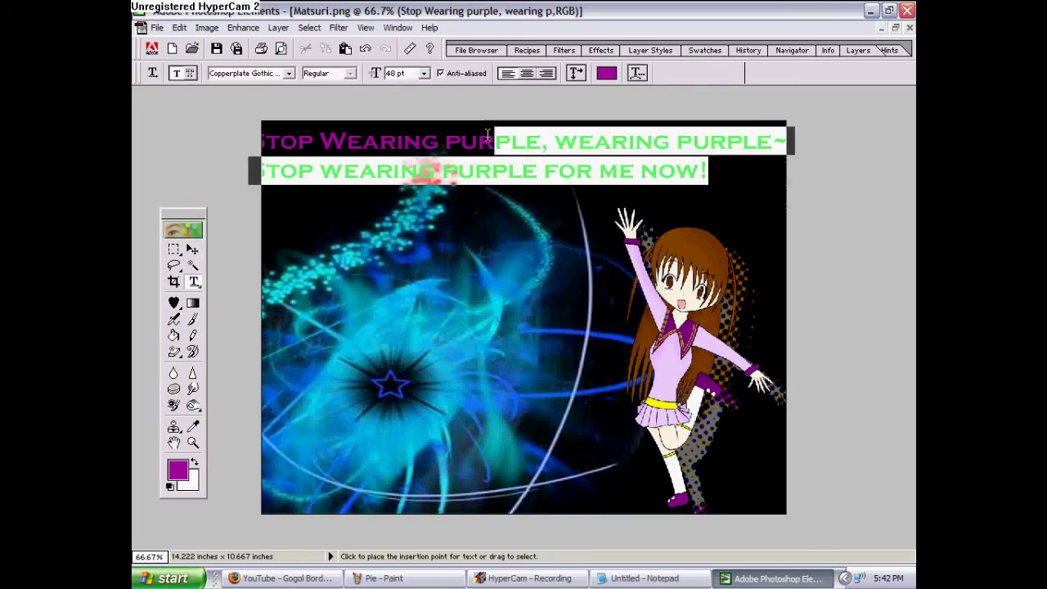
drag(218, 292, 250, 303)
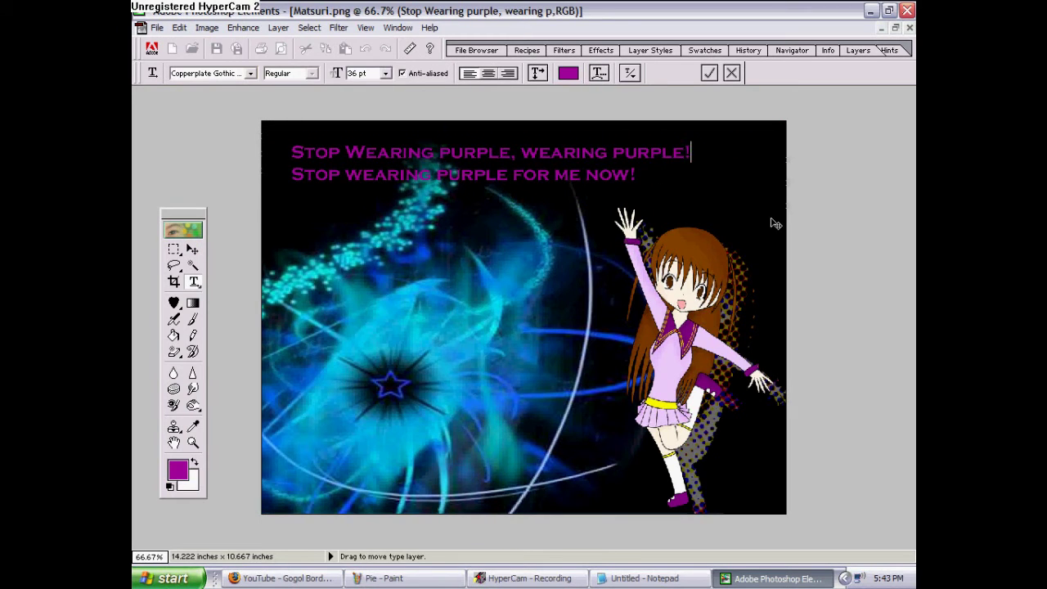
key(v)
drag(412, 153, 396, 146)
Step: Save the wallpaper as a PNG named kAORI wALLPAPER on the Desktop
key(alt+f)
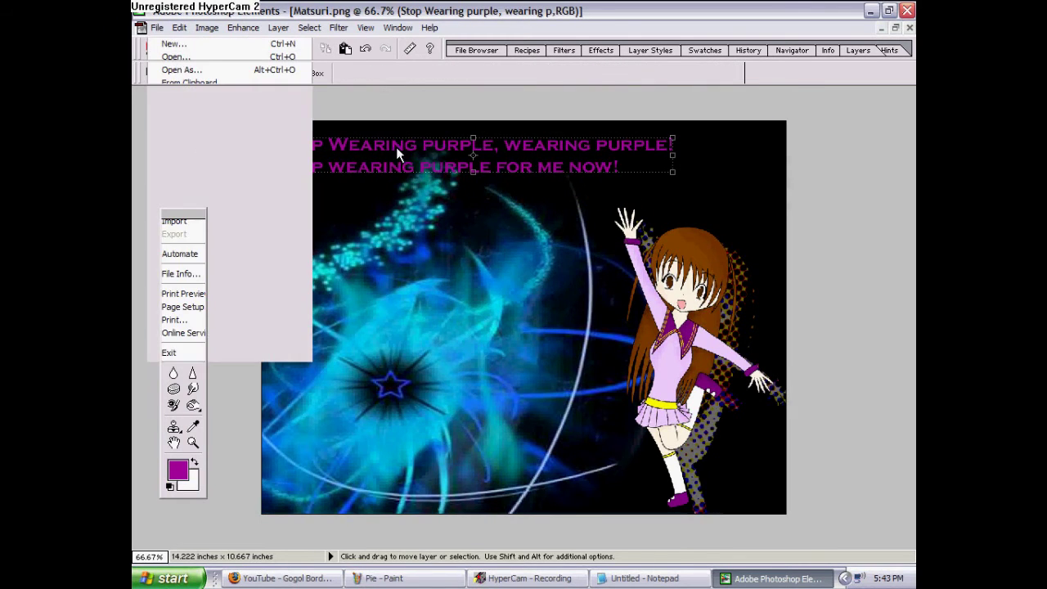
key(ctrl+shift+s)
click(584, 273)
click(491, 295)
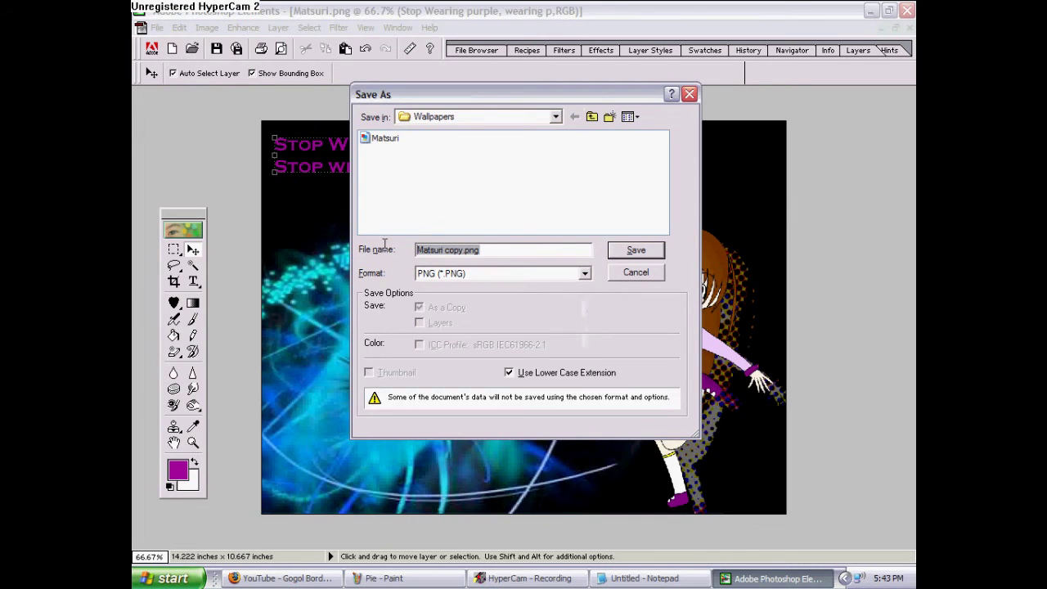
text(pi)
key(Return)
click(568, 274)
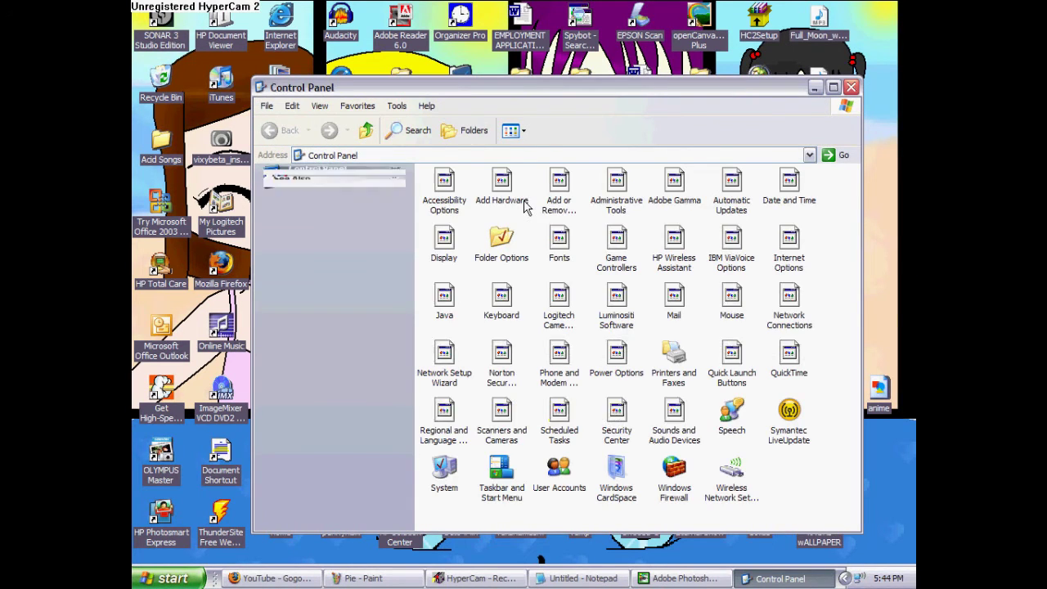
Step: In Display settings, apply the saved 'kAORI wALLPAPER' PNG from the Desktop as the background
double_click(439, 244)
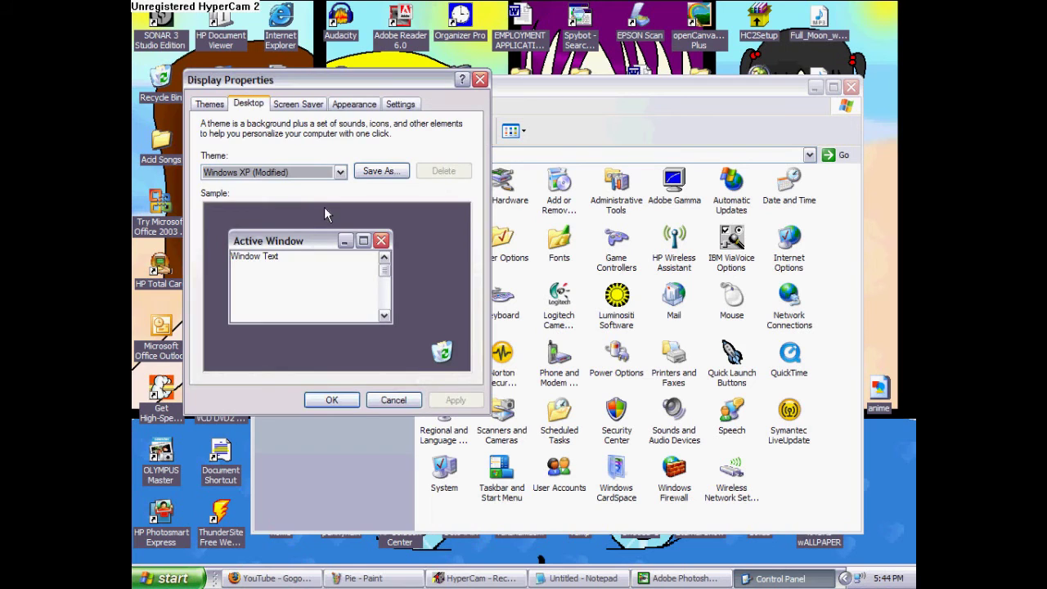
click(444, 278)
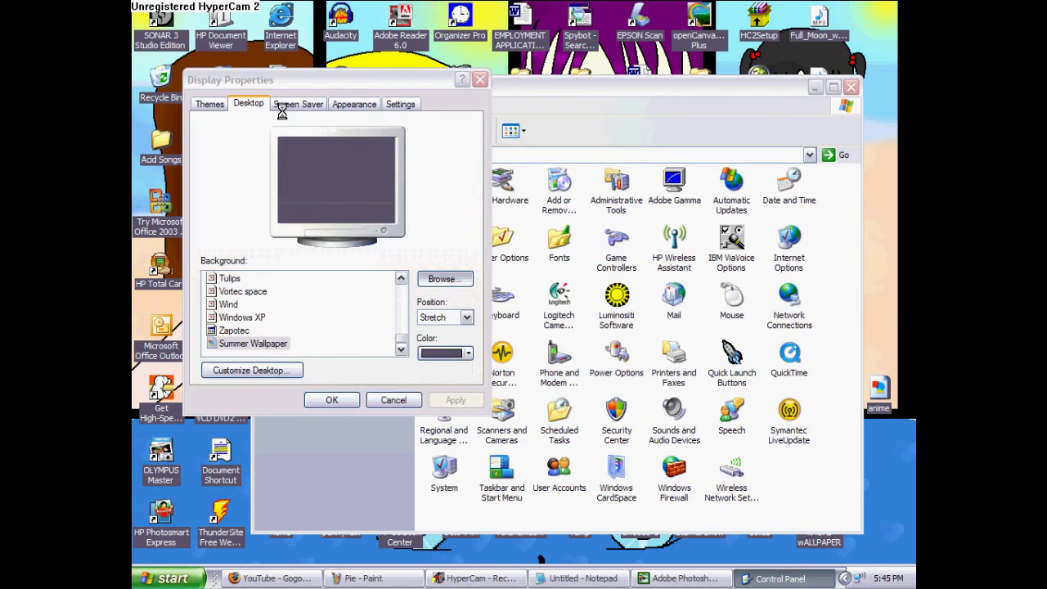
click(499, 127)
double_click(311, 323)
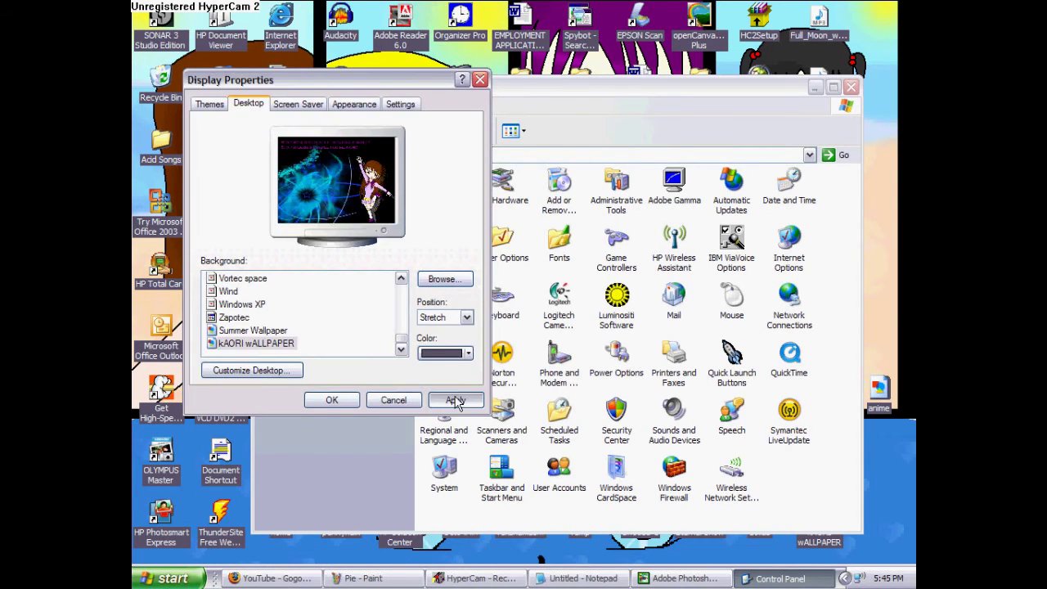
click(455, 400)
Step: Close Display settings and minimize Control Panel to reveal the new wallpaper
click(480, 79)
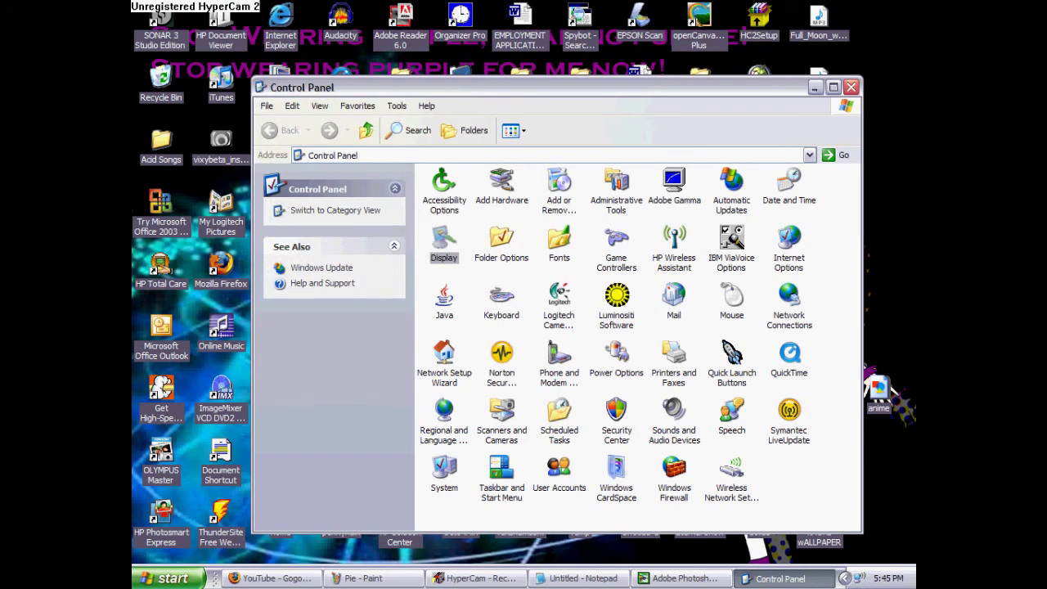
click(781, 577)
right_click(523, 578)
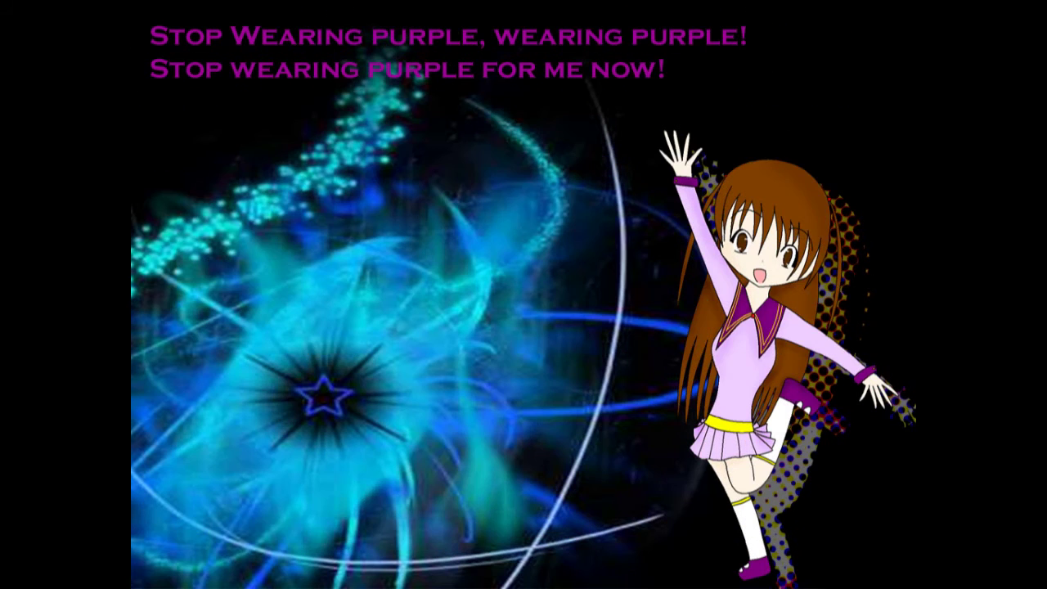